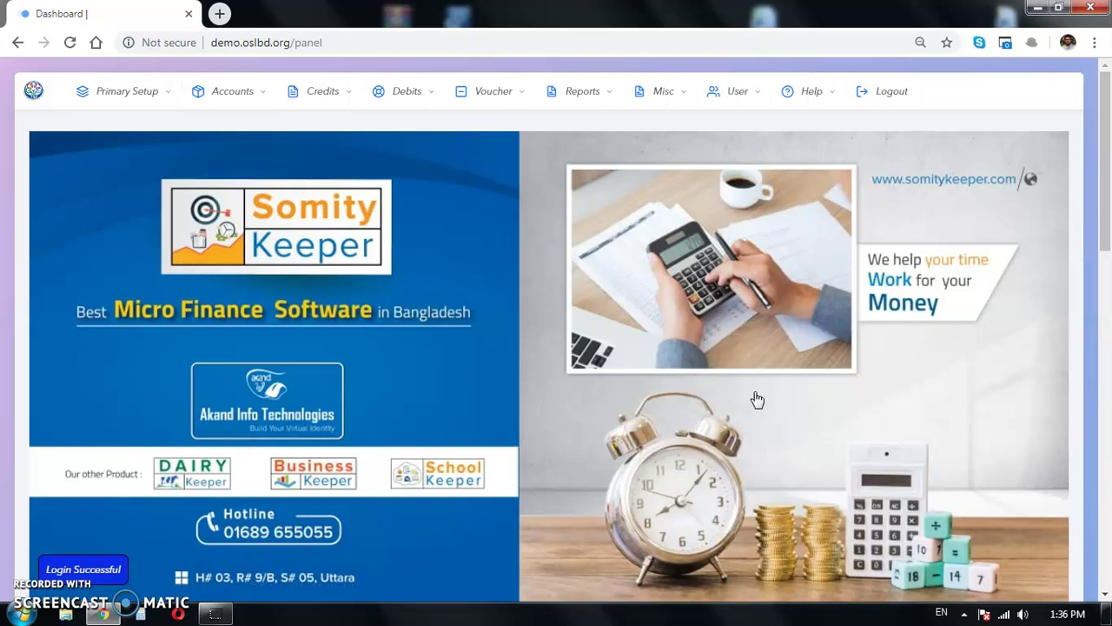
Step: Go to the Out Loan Account List under Primary Setup
click(130, 91)
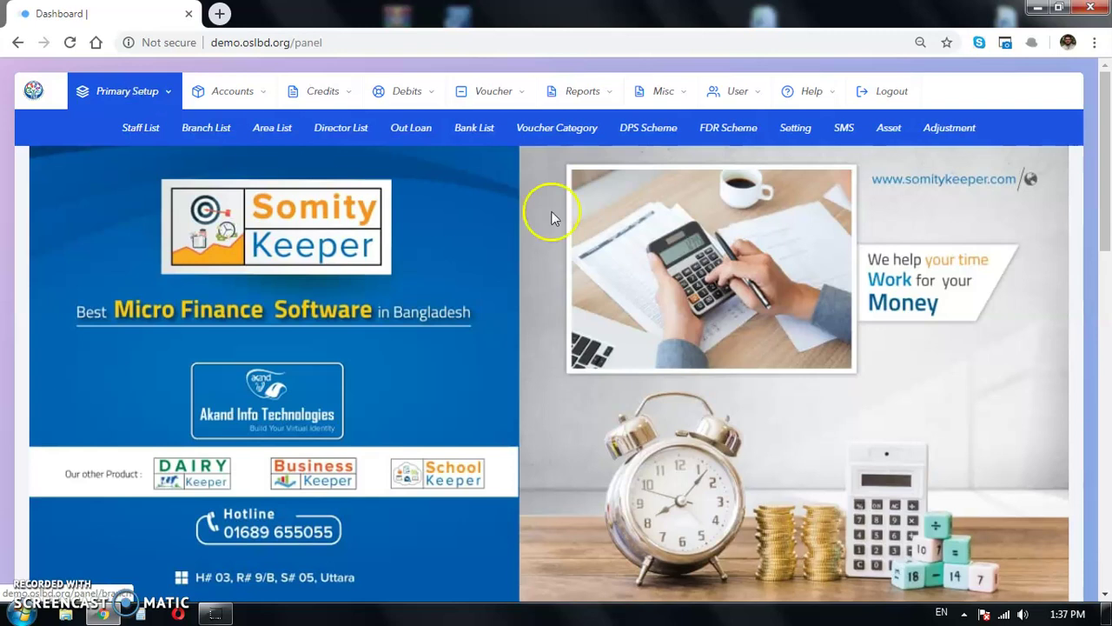
click(420, 127)
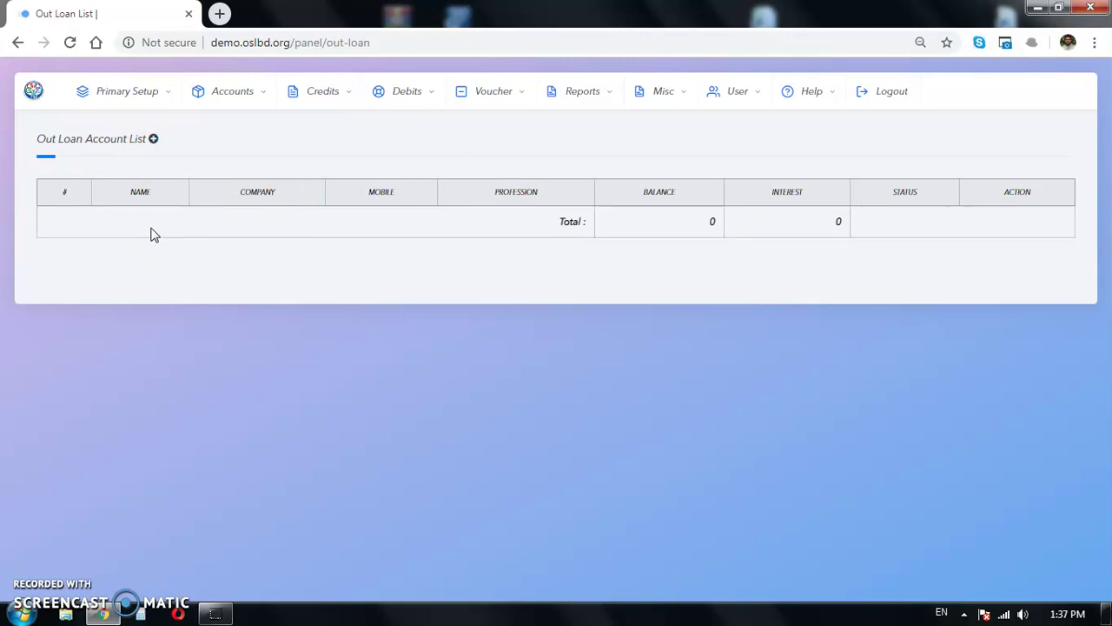
Step: Start a new out-loan account with the holder's name, company Brac Bank and profession Manager
click(153, 142)
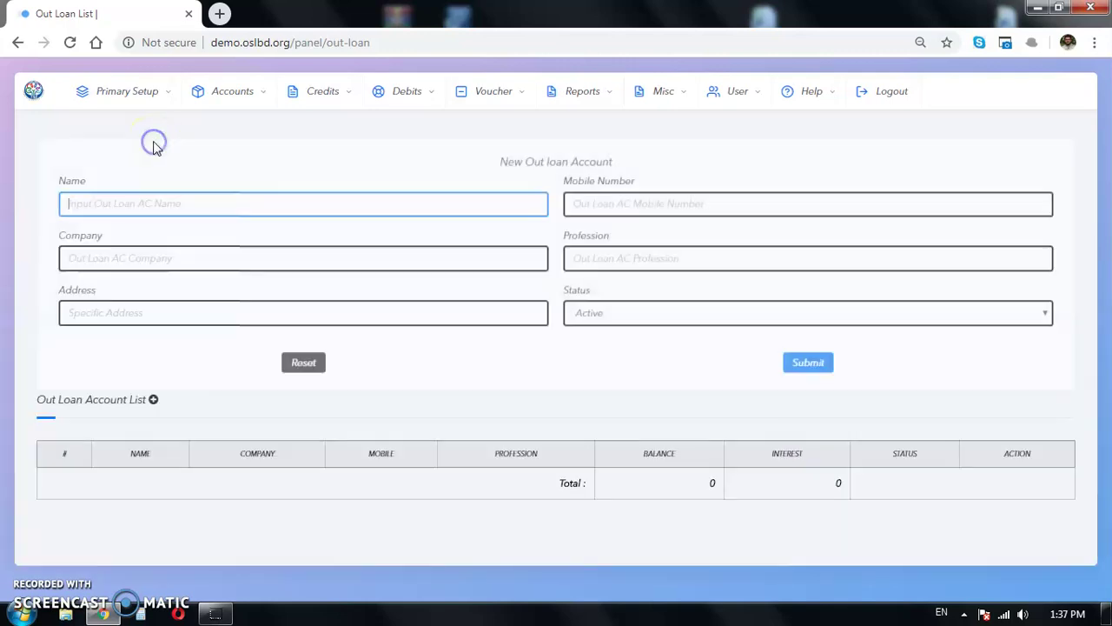
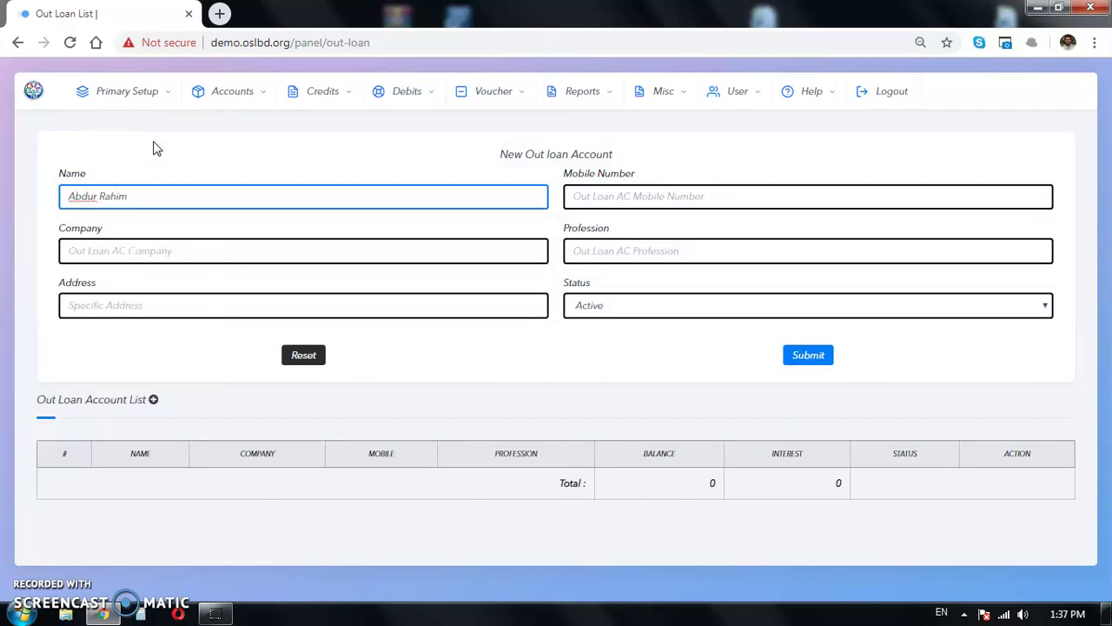
click(252, 249)
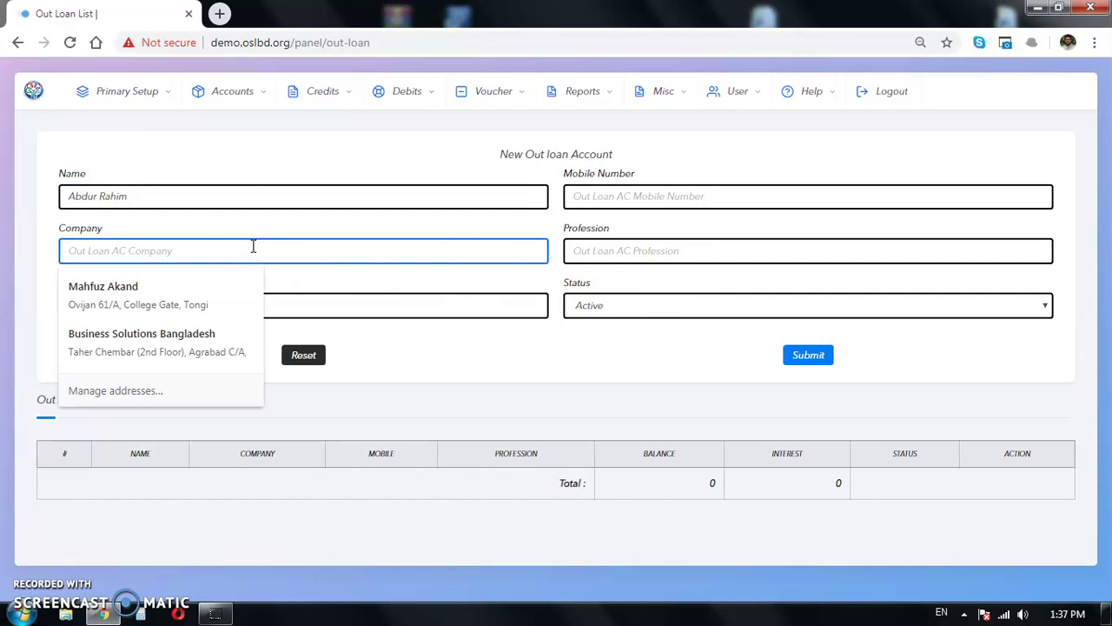
text(Brac Bank)
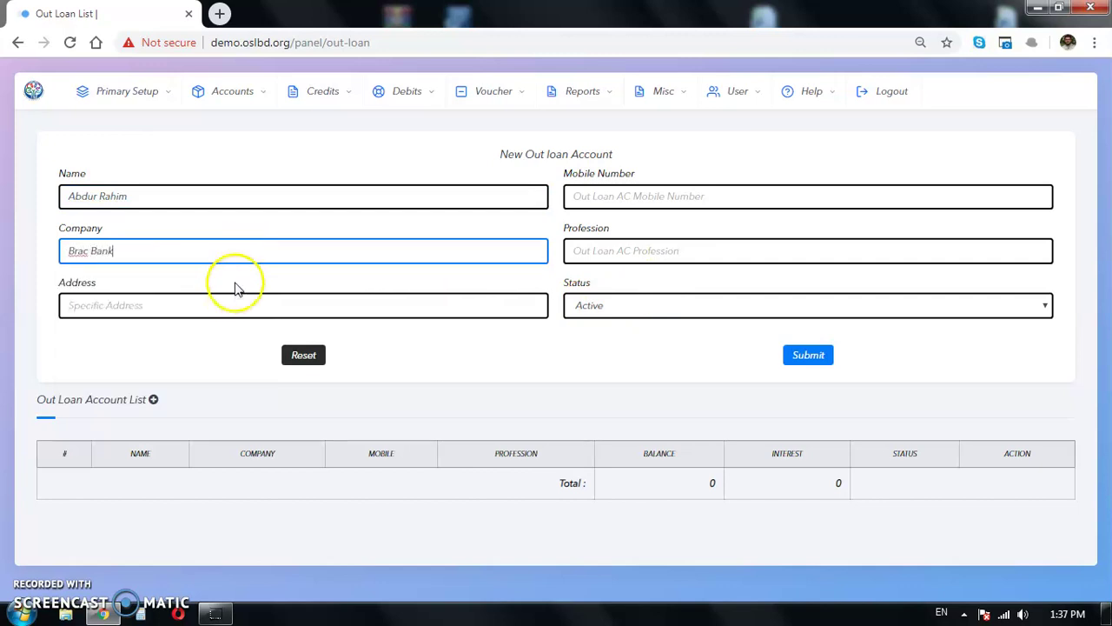
click(240, 282)
click(628, 252)
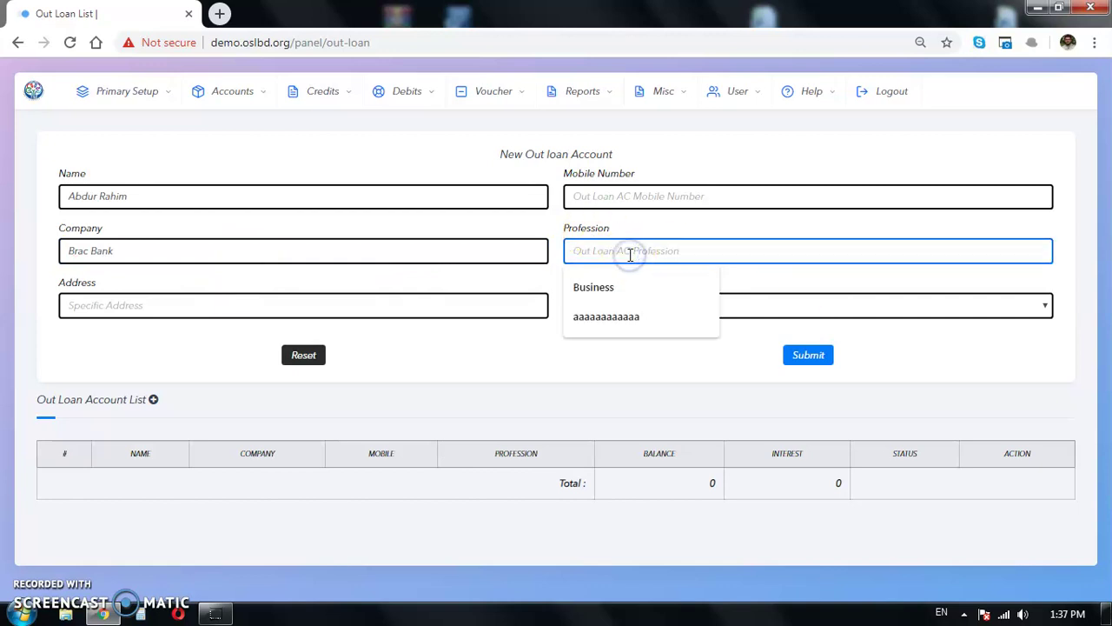
text(Manager)
click(467, 357)
Step: Enter the holder's mobile number and a saved address, then submit and confirm the account
click(570, 205)
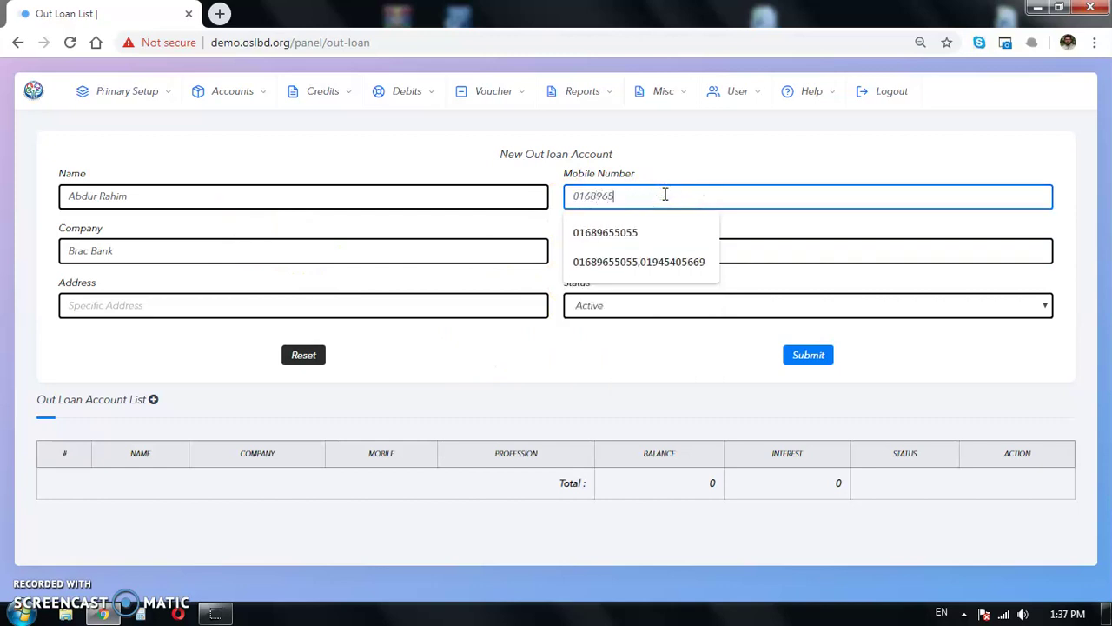
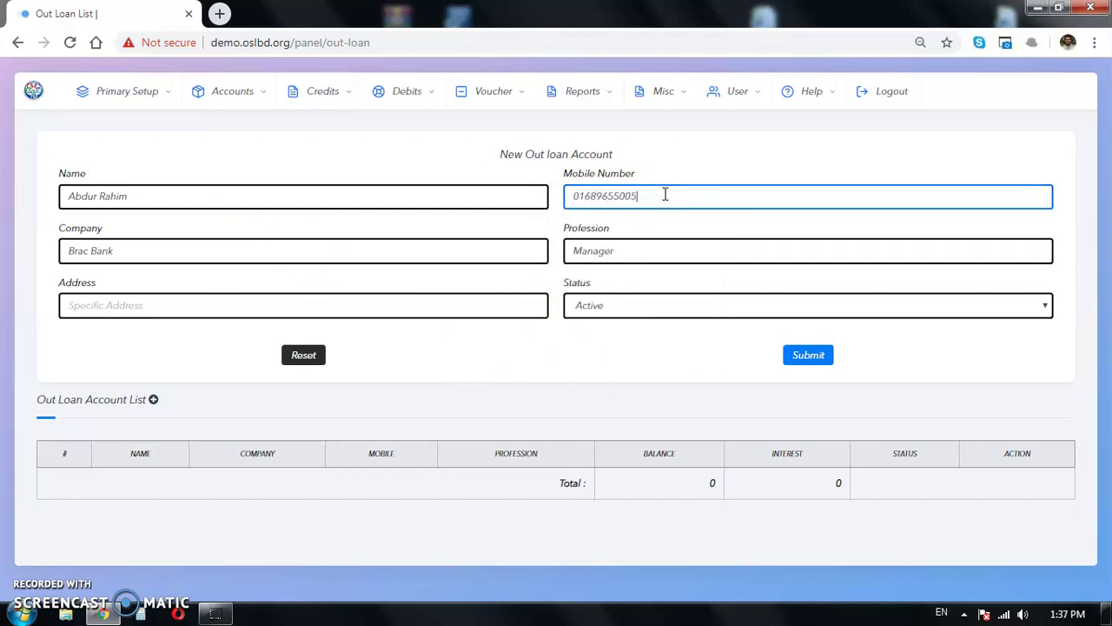
click(658, 200)
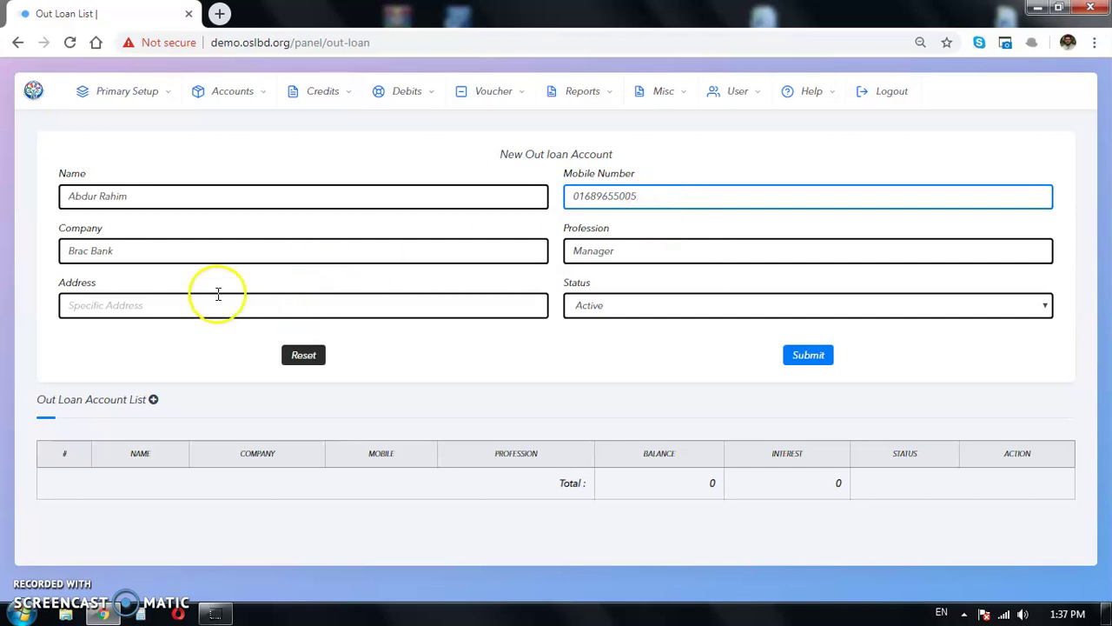
click(159, 310)
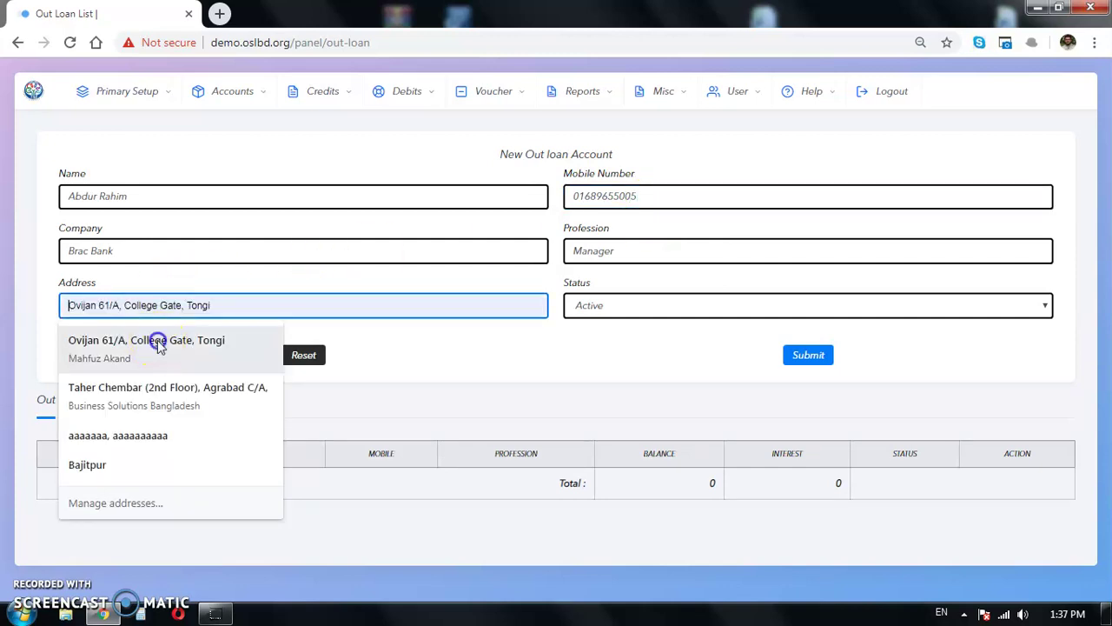
click(154, 342)
click(828, 352)
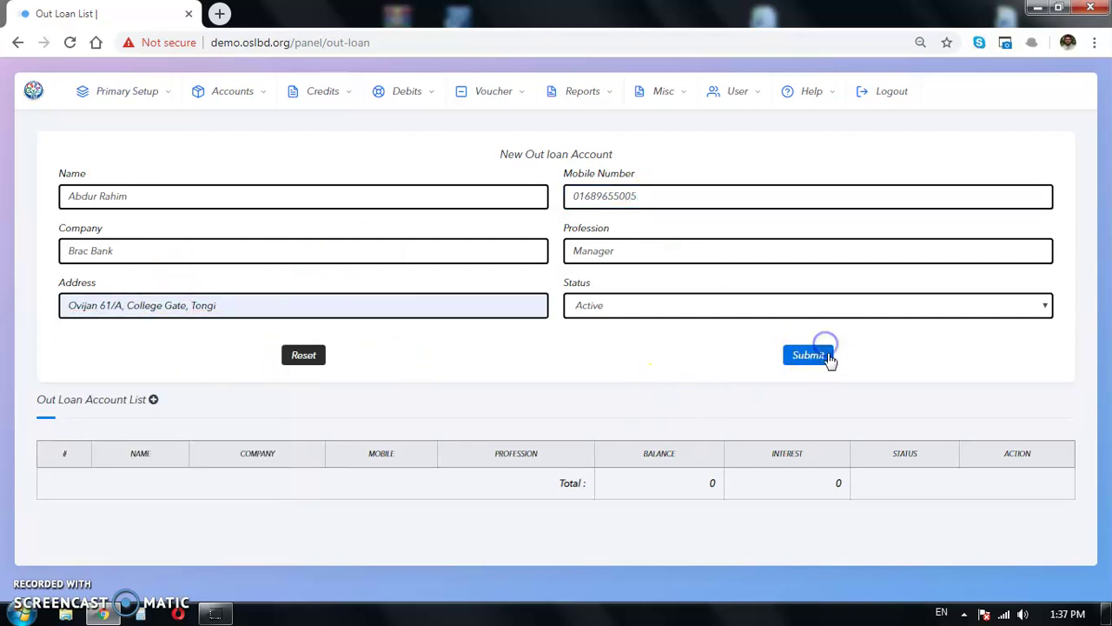
click(635, 149)
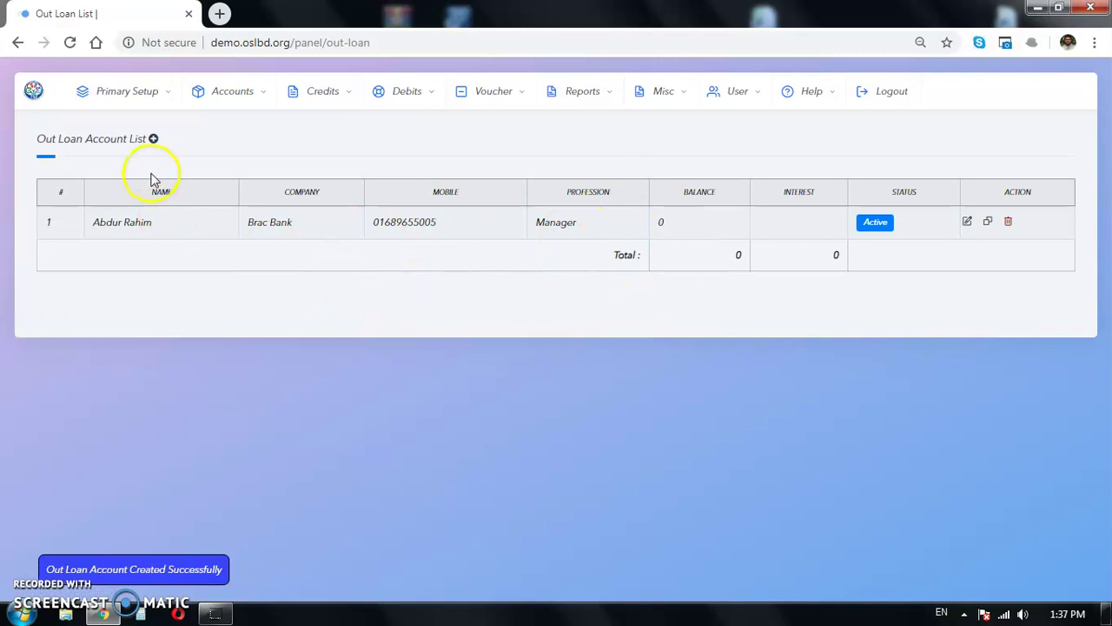
Step: Begin a second out-loan account with the holder's name and profession Business
click(153, 139)
click(329, 194)
click(328, 192)
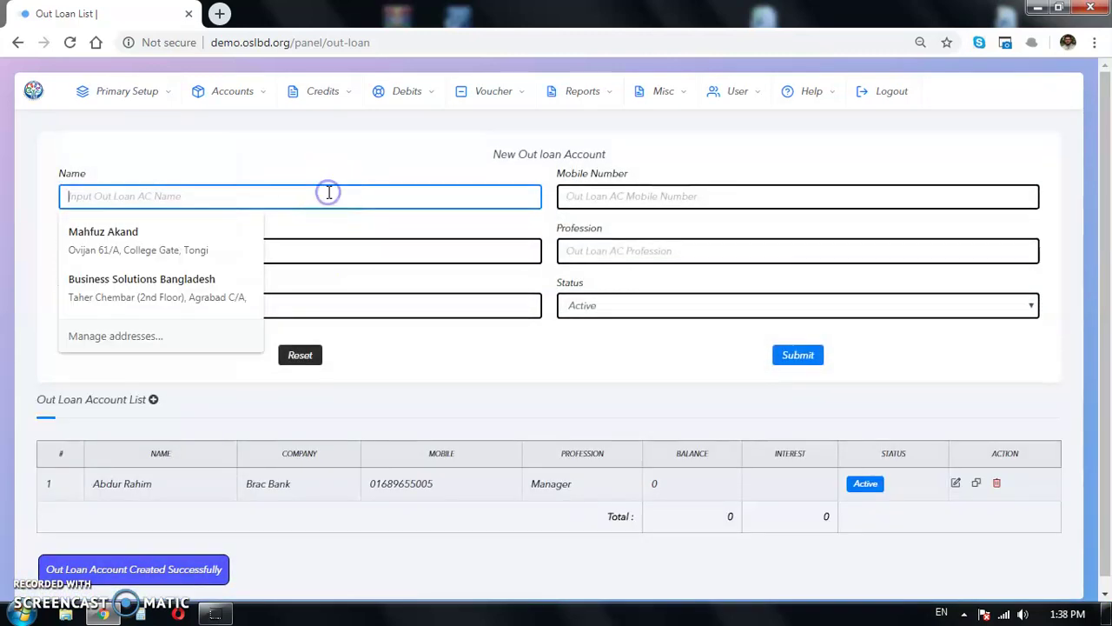
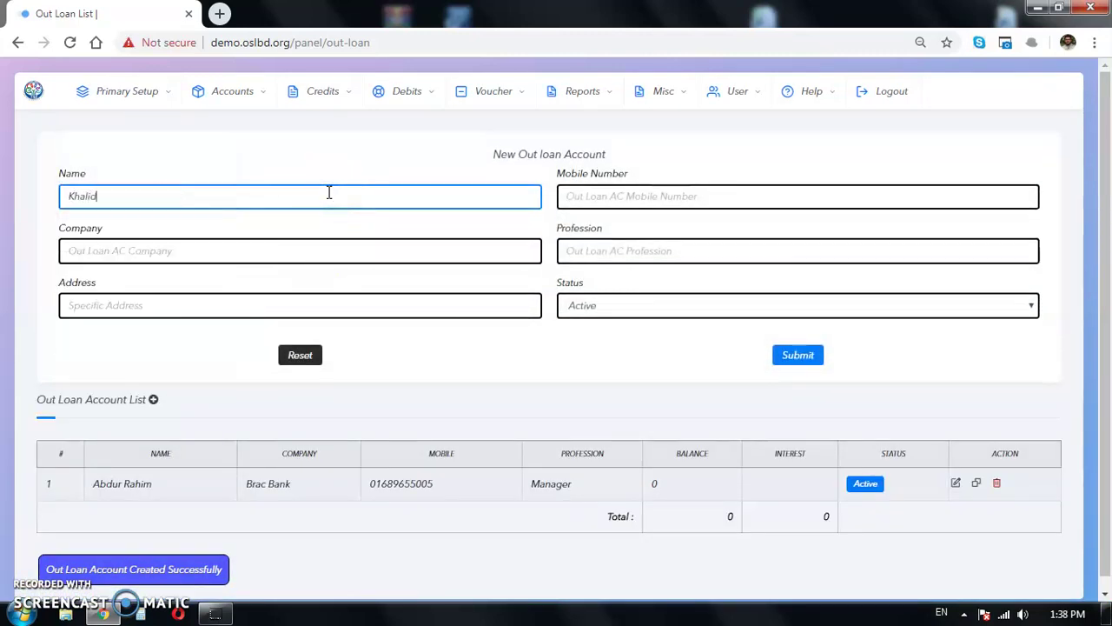
click(668, 197)
click(253, 251)
click(301, 200)
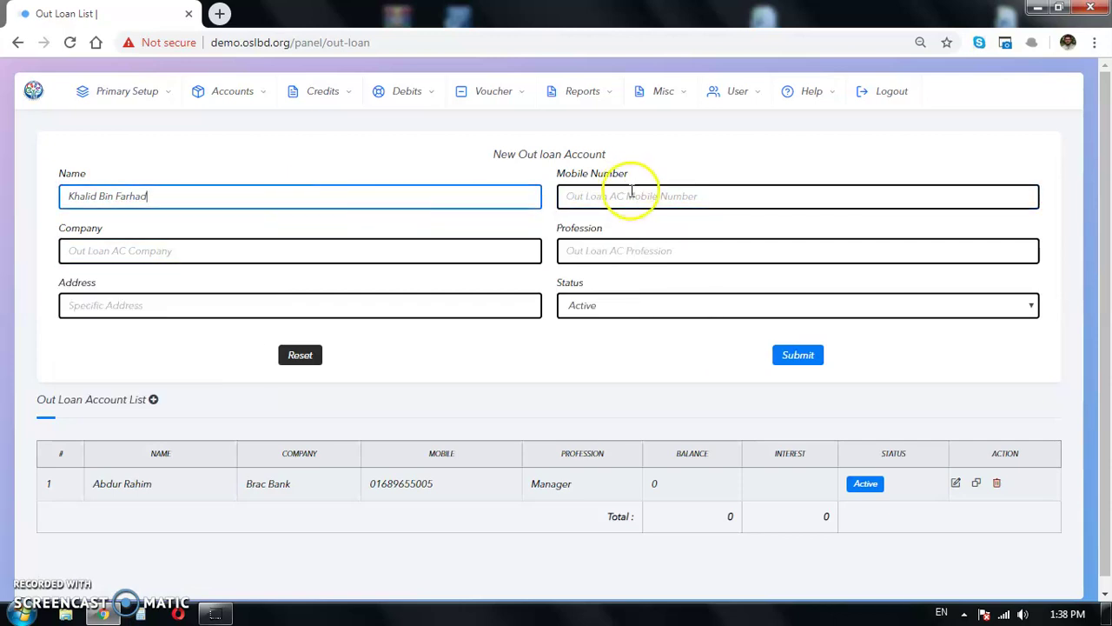
click(641, 257)
click(635, 285)
Step: Add the suggested mobile number, company Indivisual and a saved address, then save the account
click(663, 196)
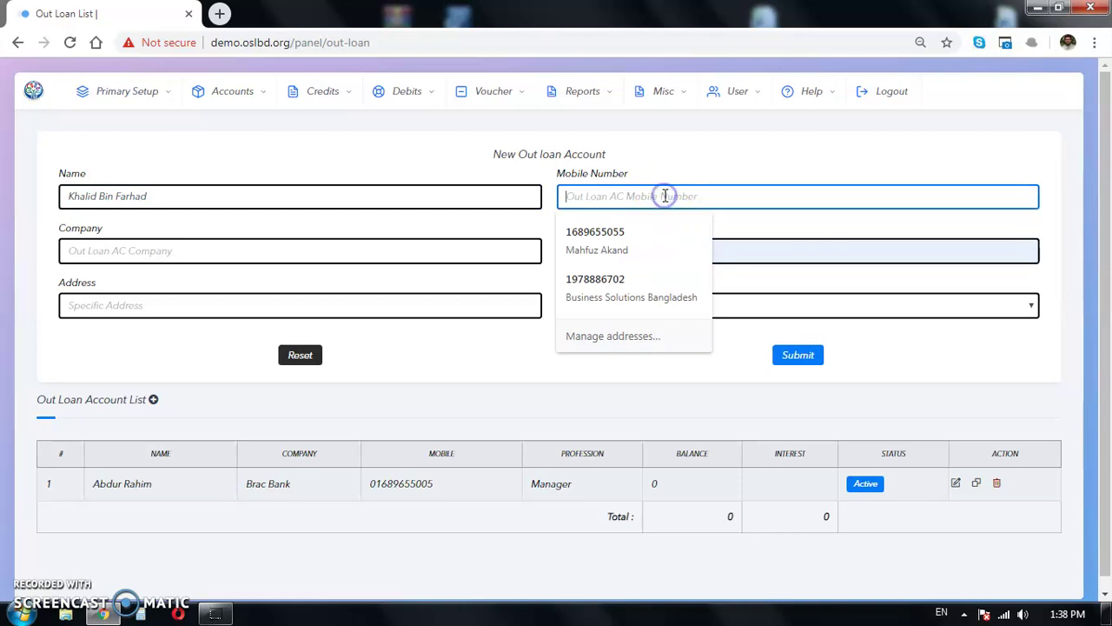
click(650, 280)
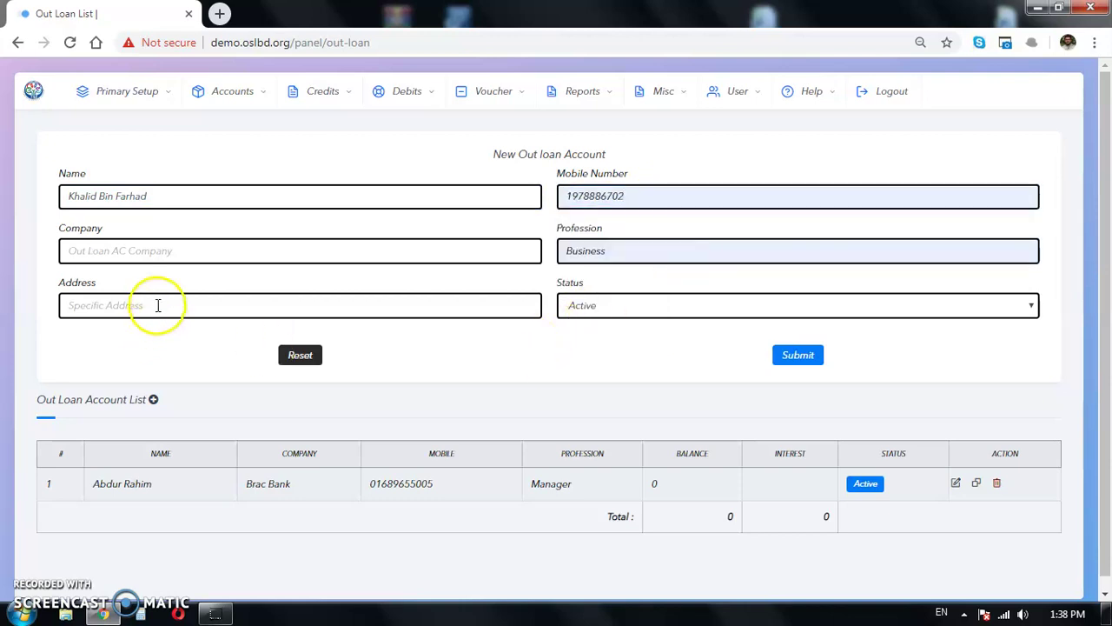
click(154, 251)
text(C)
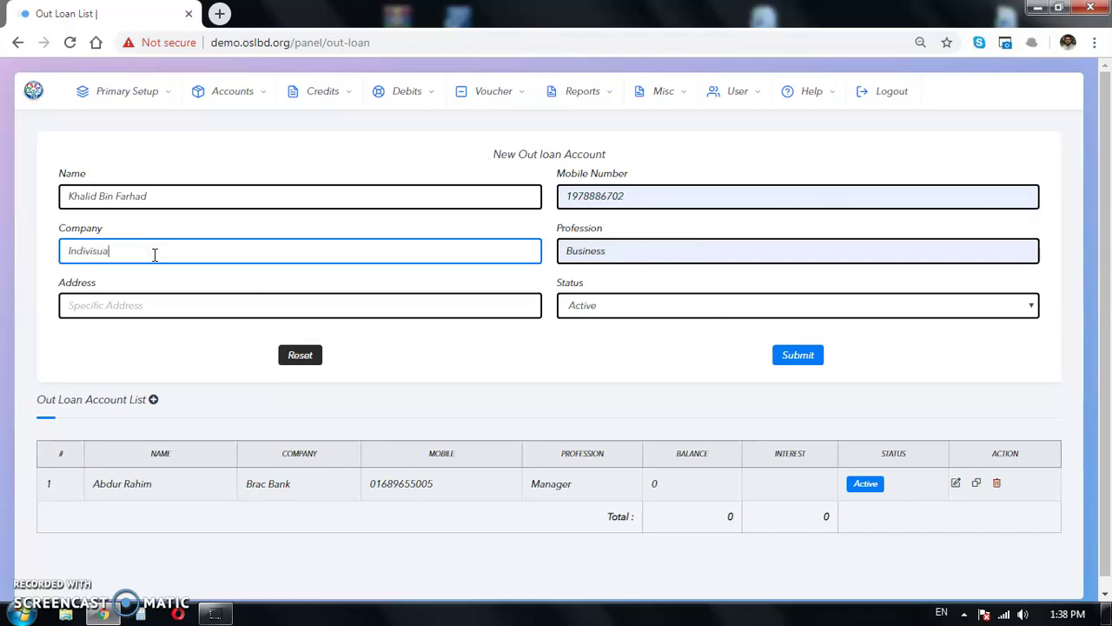
click(117, 360)
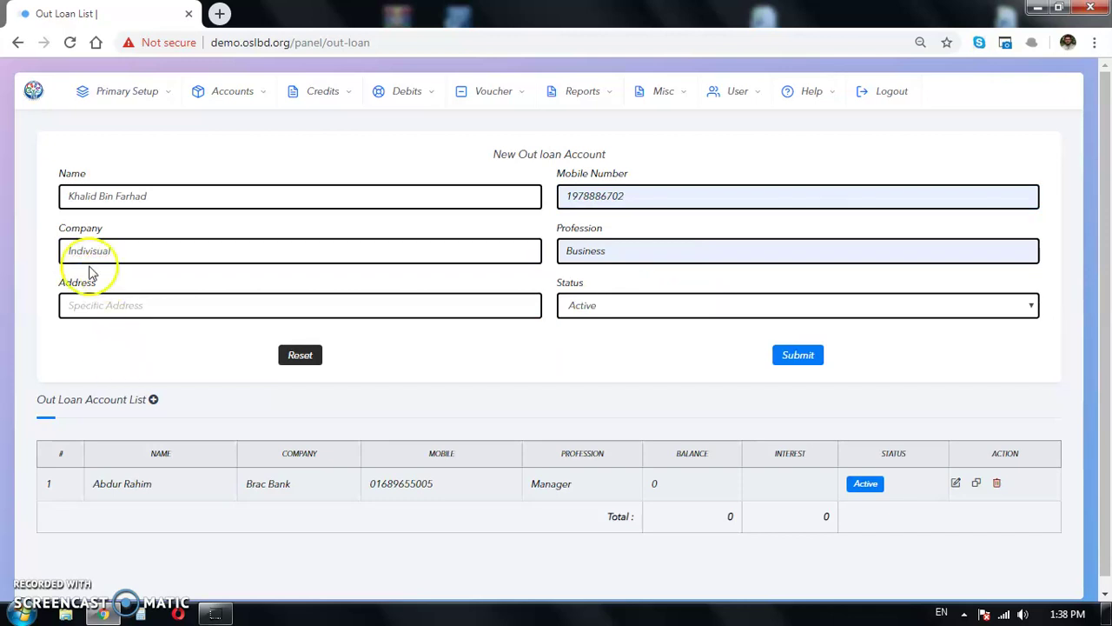
click(261, 313)
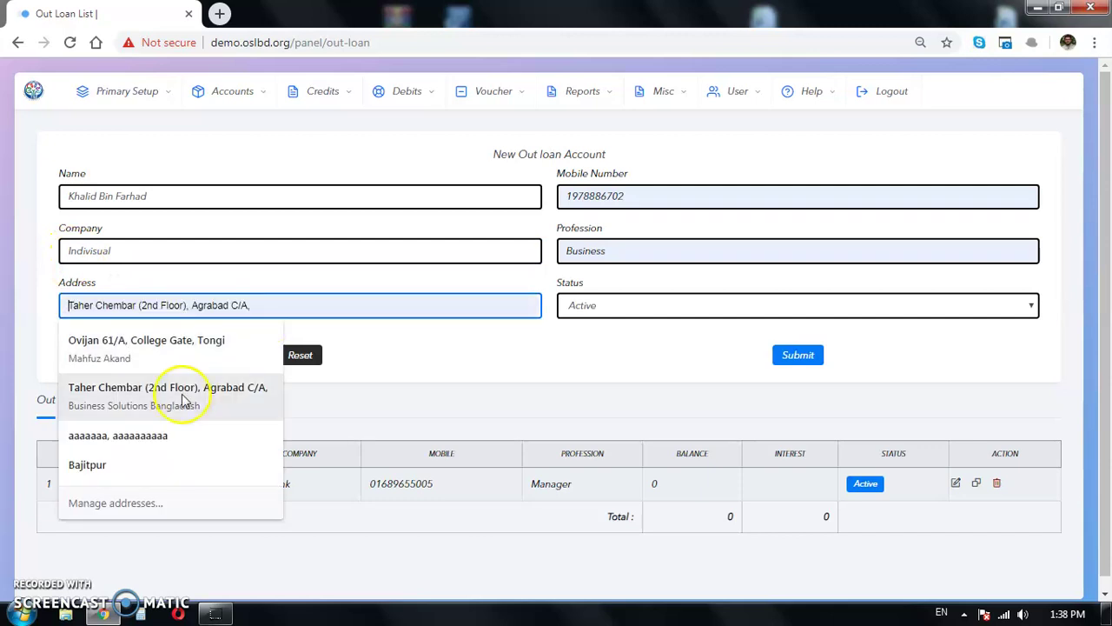
click(186, 392)
click(537, 378)
click(799, 357)
key(Return)
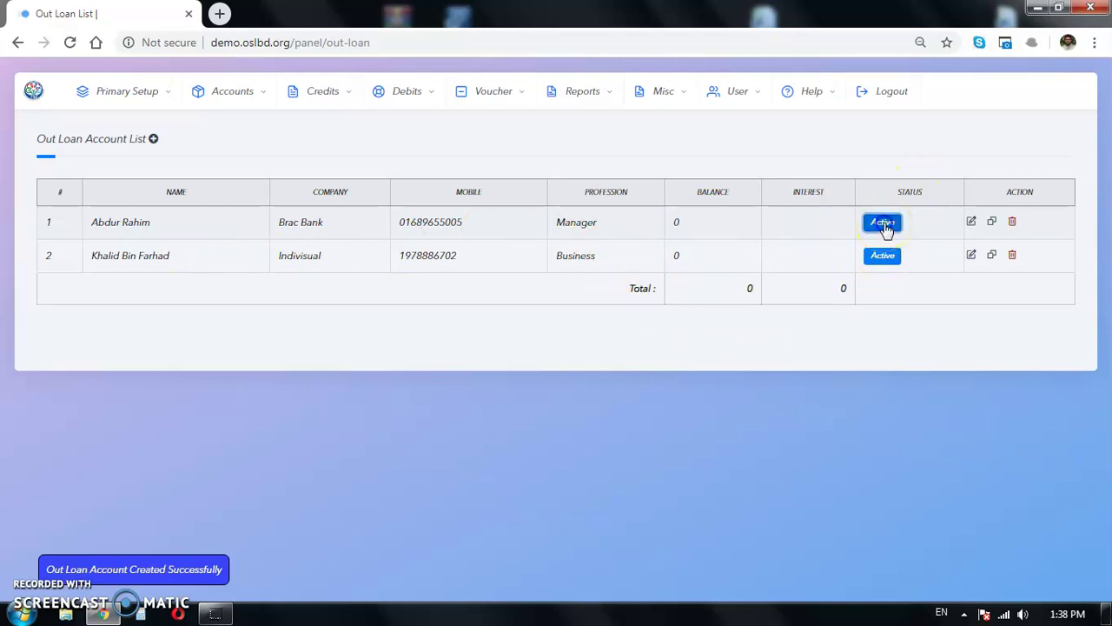
click(972, 223)
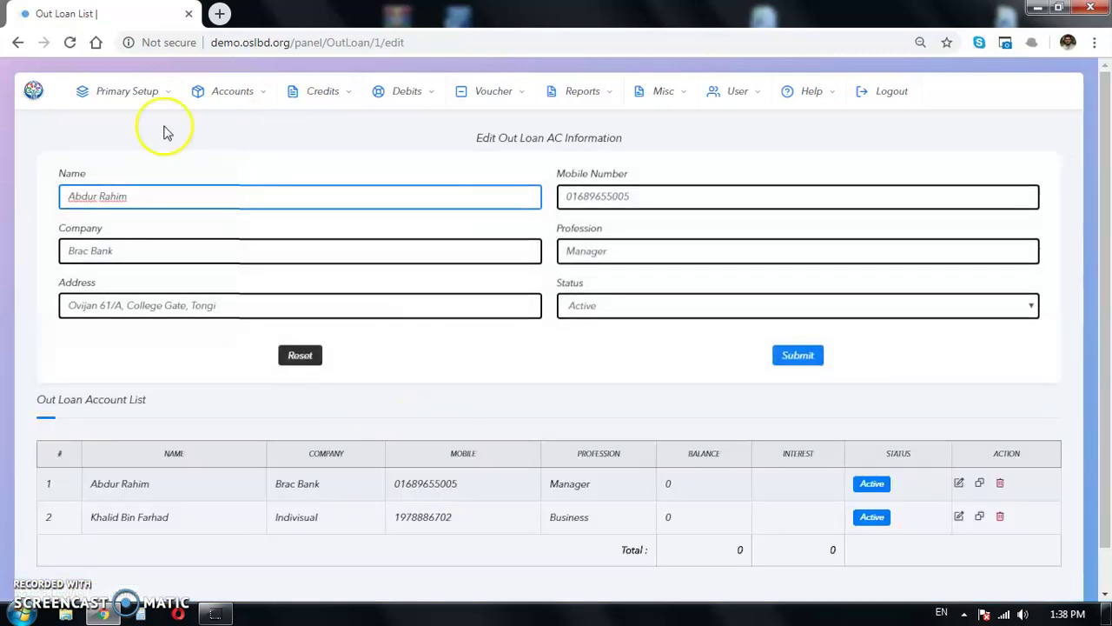
click(19, 44)
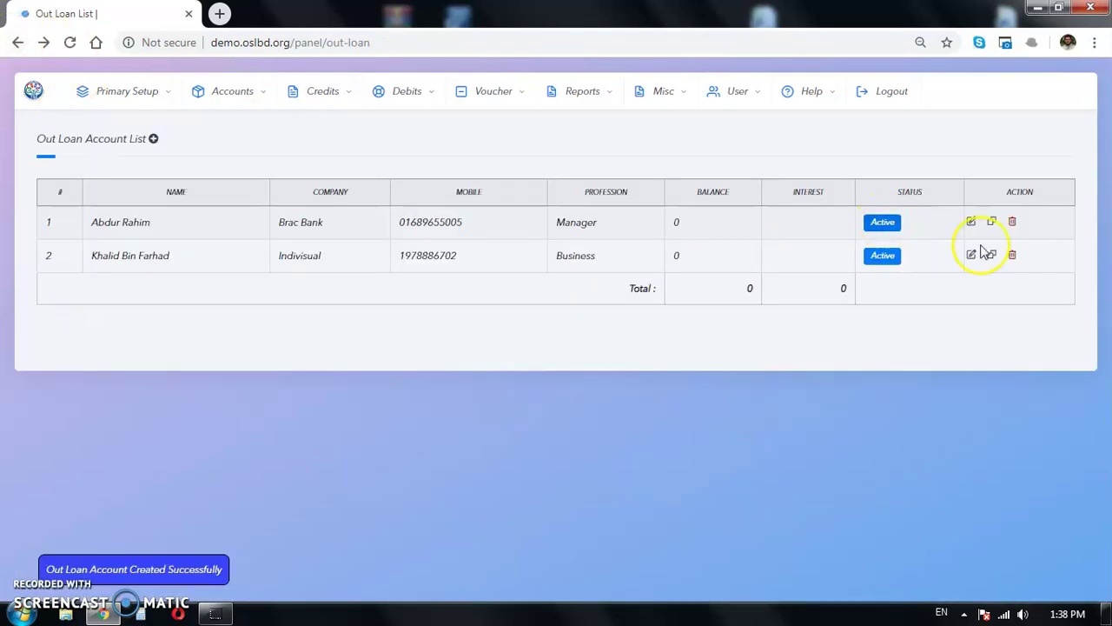
click(992, 223)
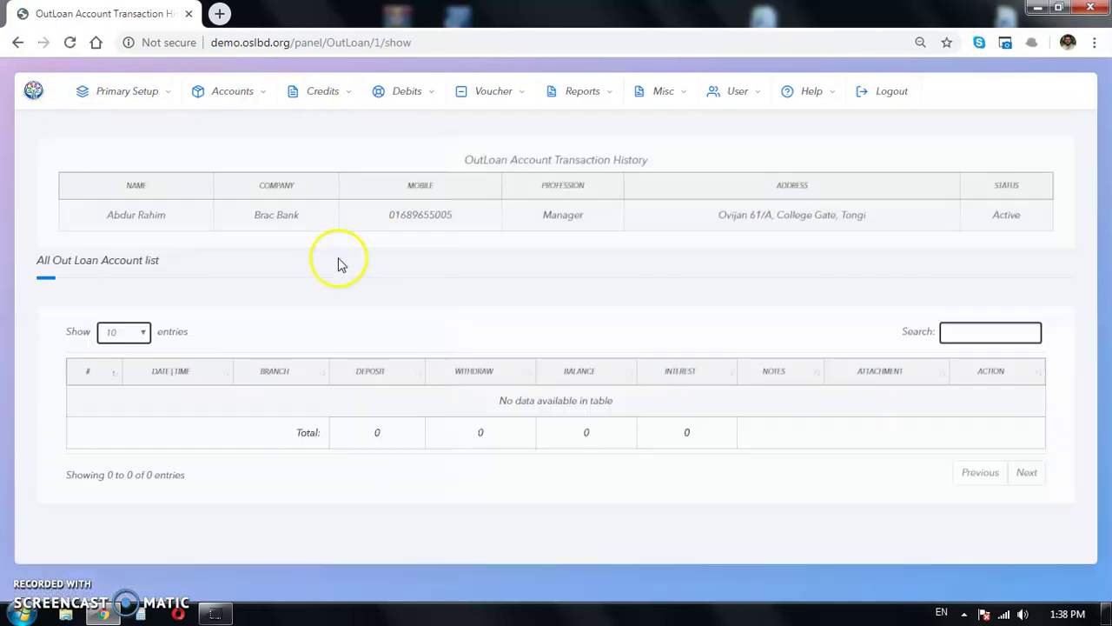
click(18, 42)
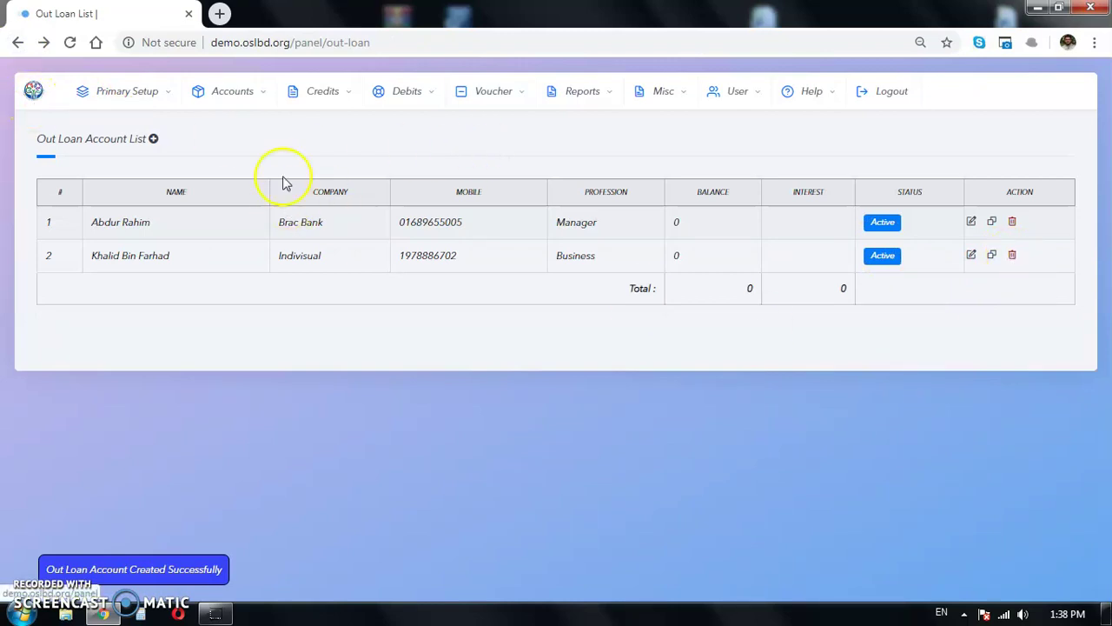
click(33, 90)
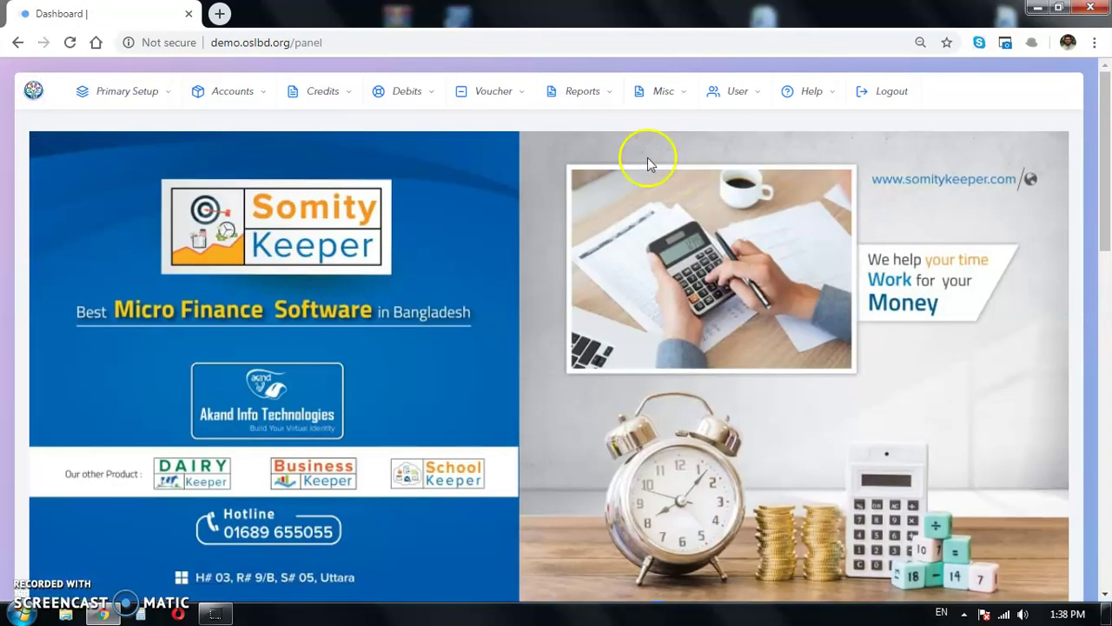
Step: Run the Income Expense Report for all dates in its own tab
click(606, 91)
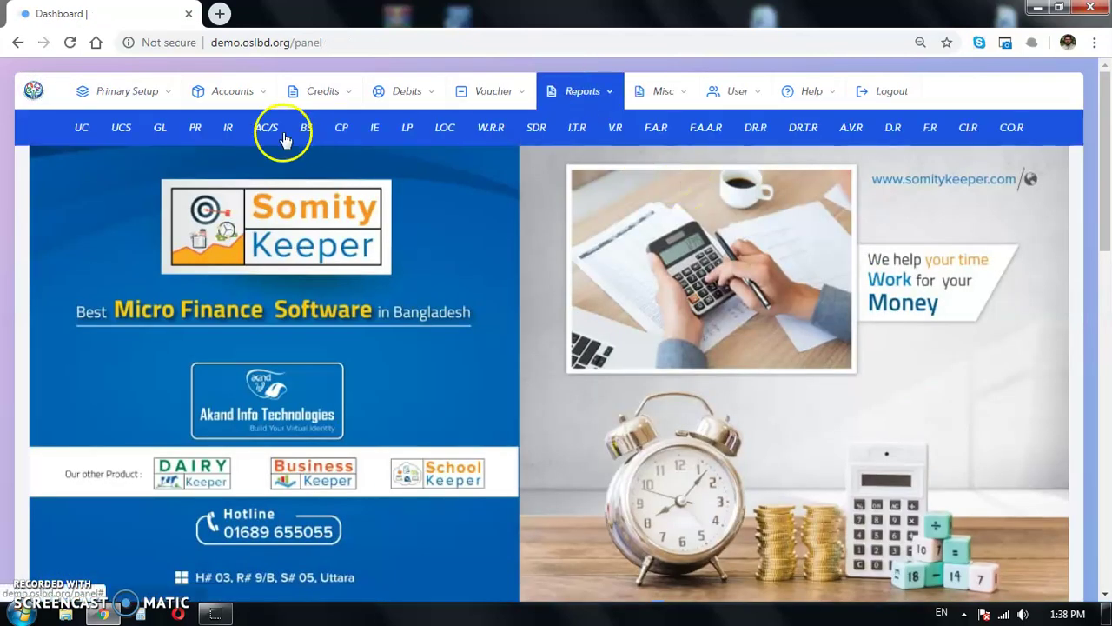
middle_click(375, 129)
click(280, 14)
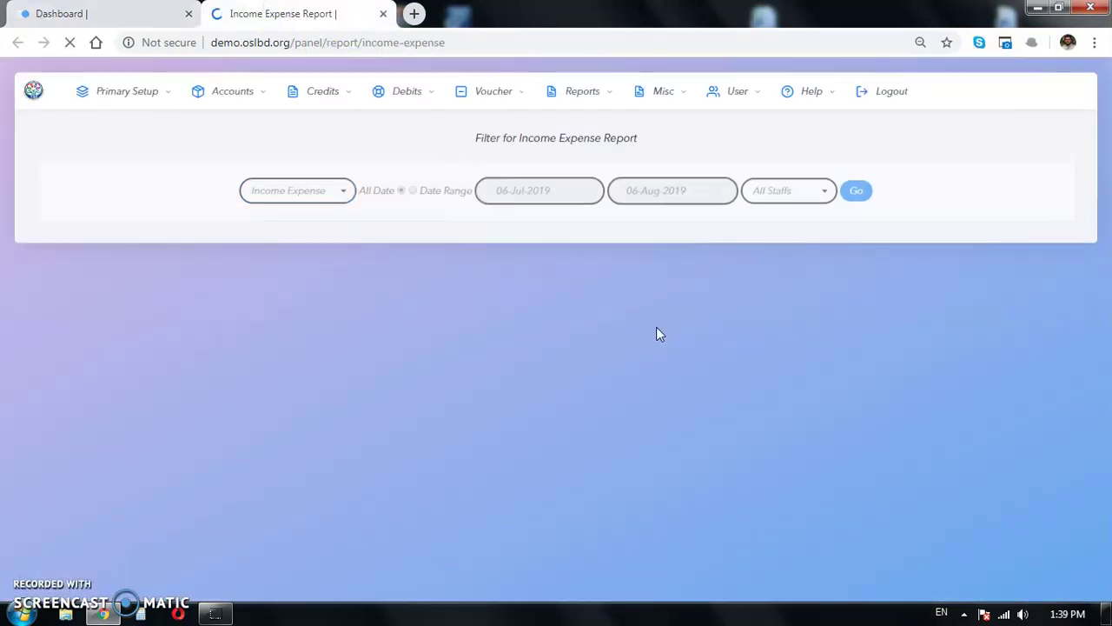
click(855, 180)
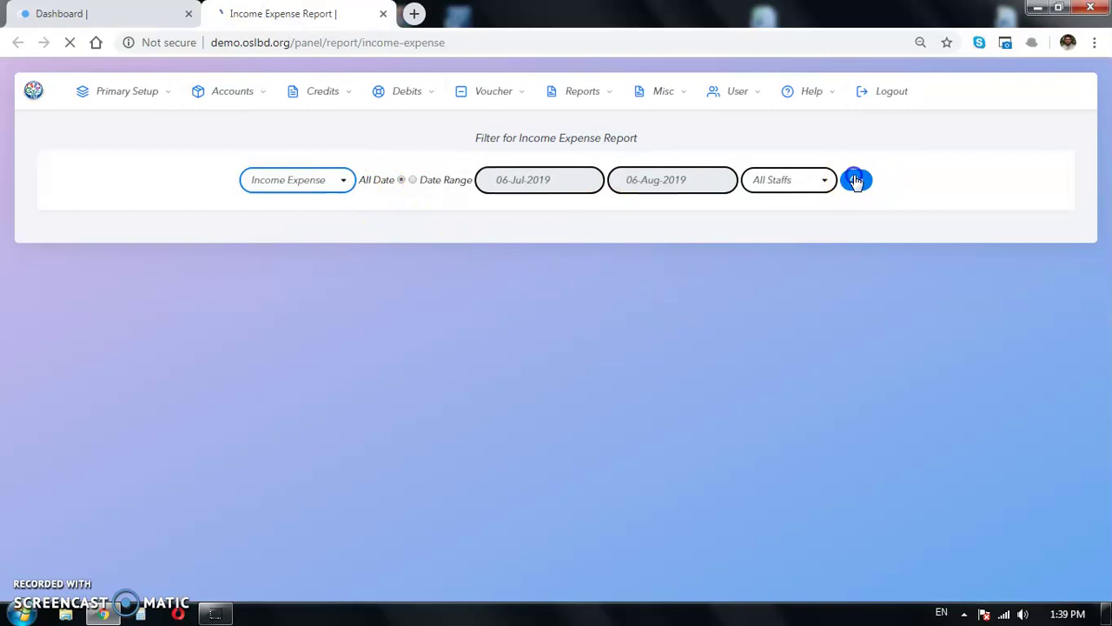
click(384, 14)
Step: Inspect the Out Sider Loan Installment Paid and Interest Paid rows (rows 20–21)
scroll(148, 228, down, 3)
drag(71, 356, 54, 358)
drag(226, 355, 113, 356)
click(150, 371)
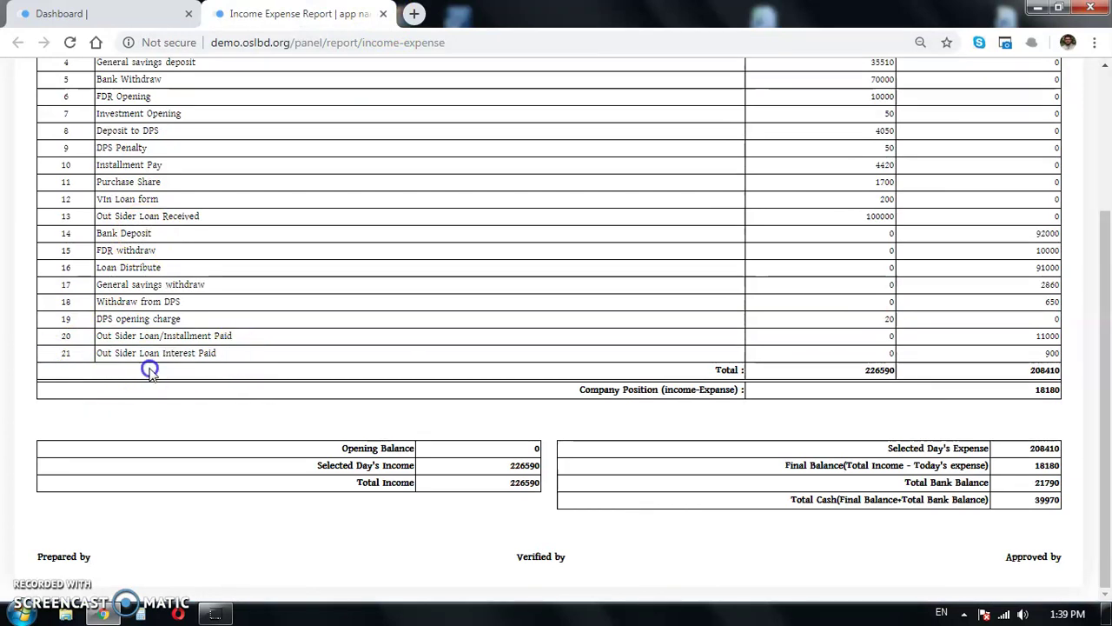
drag(239, 342, 107, 339)
click(248, 344)
scroll(217, 217, up, 3)
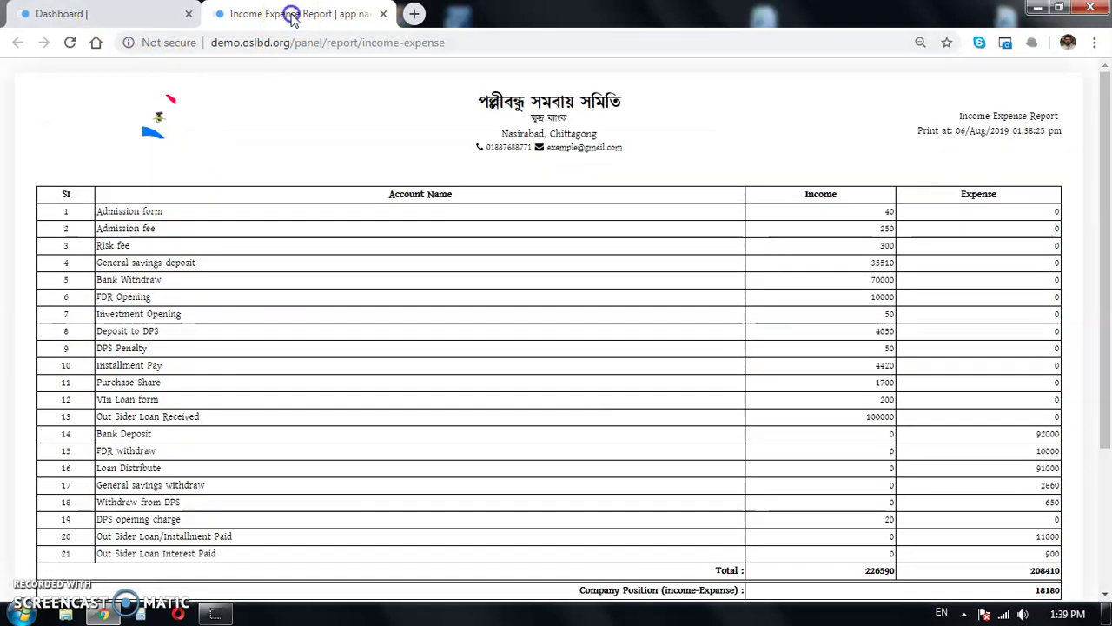
Step: Generate the Income Expense Report for 06-Aug-2019 only, then go back to the dashboard
click(383, 15)
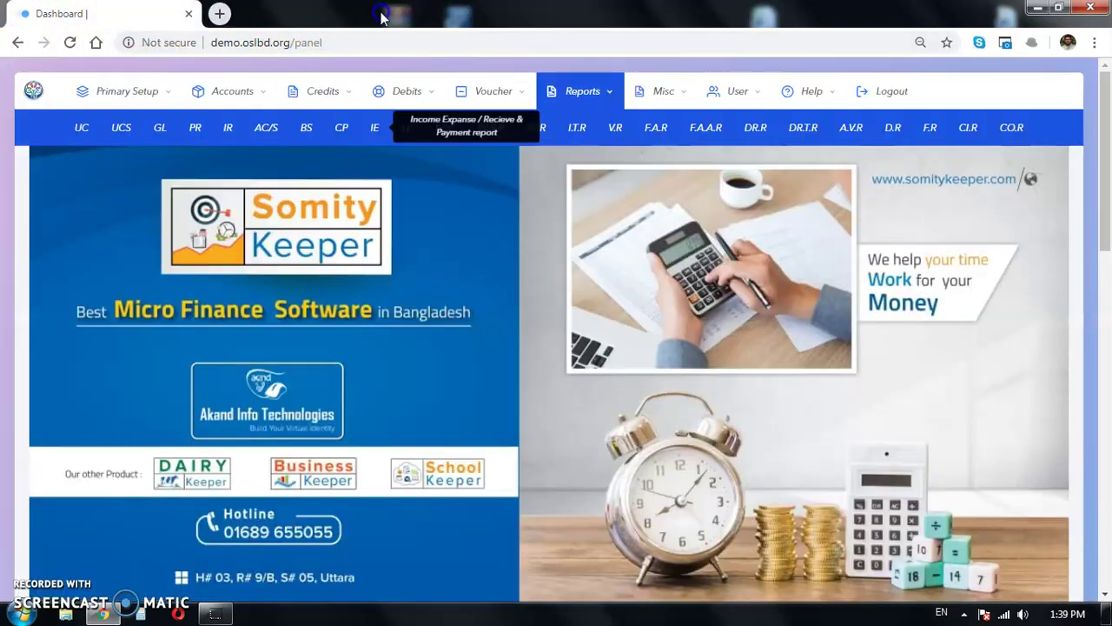
click(377, 130)
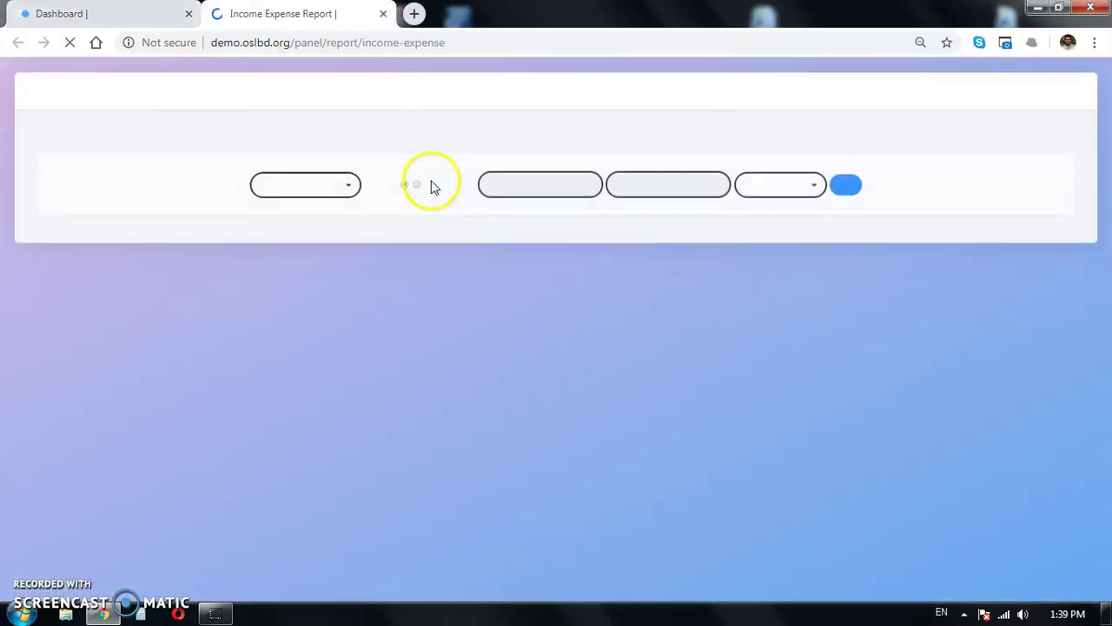
click(519, 184)
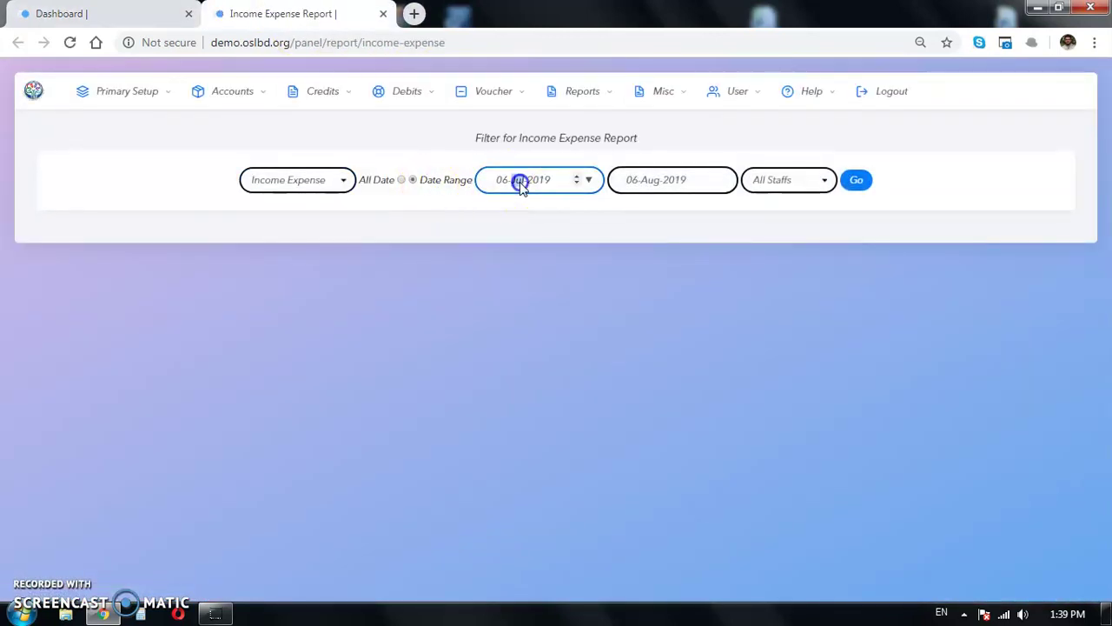
key(Return)
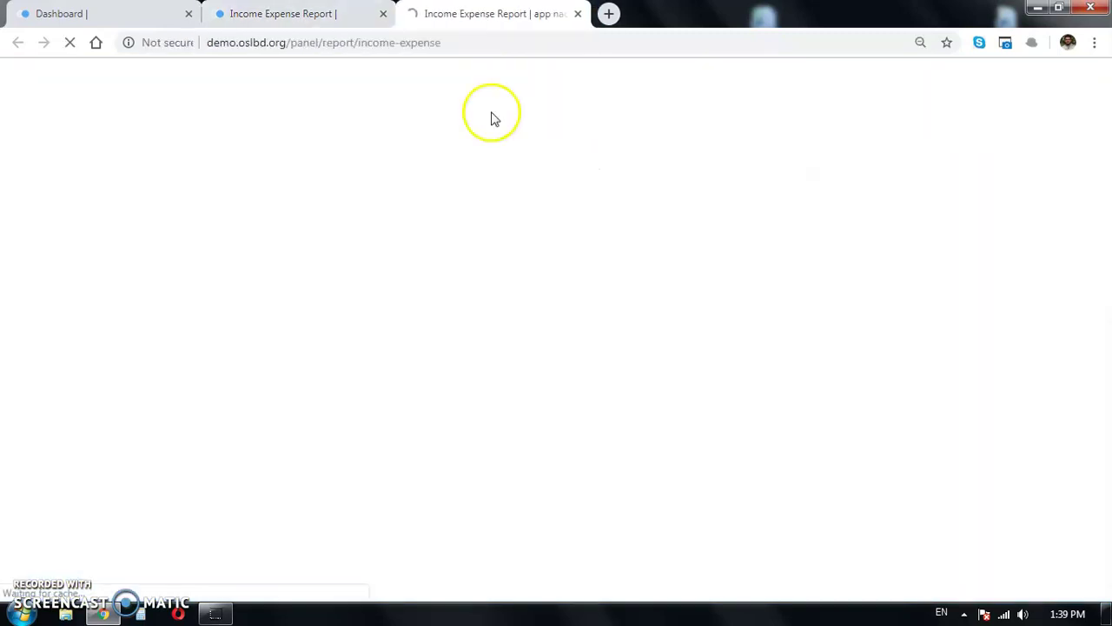
click(383, 14)
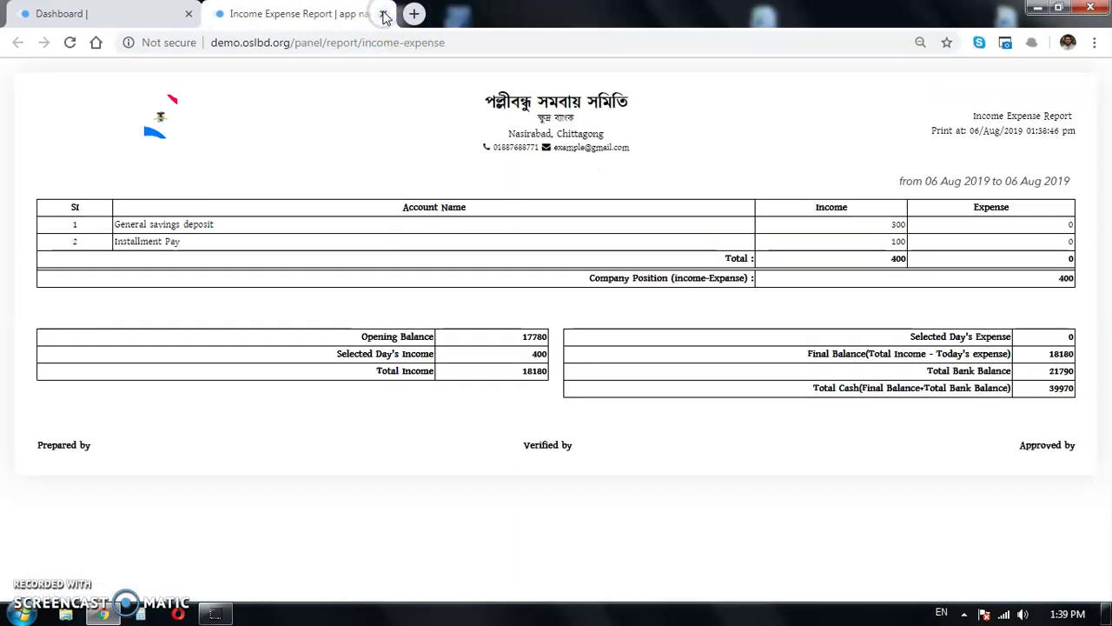
click(61, 13)
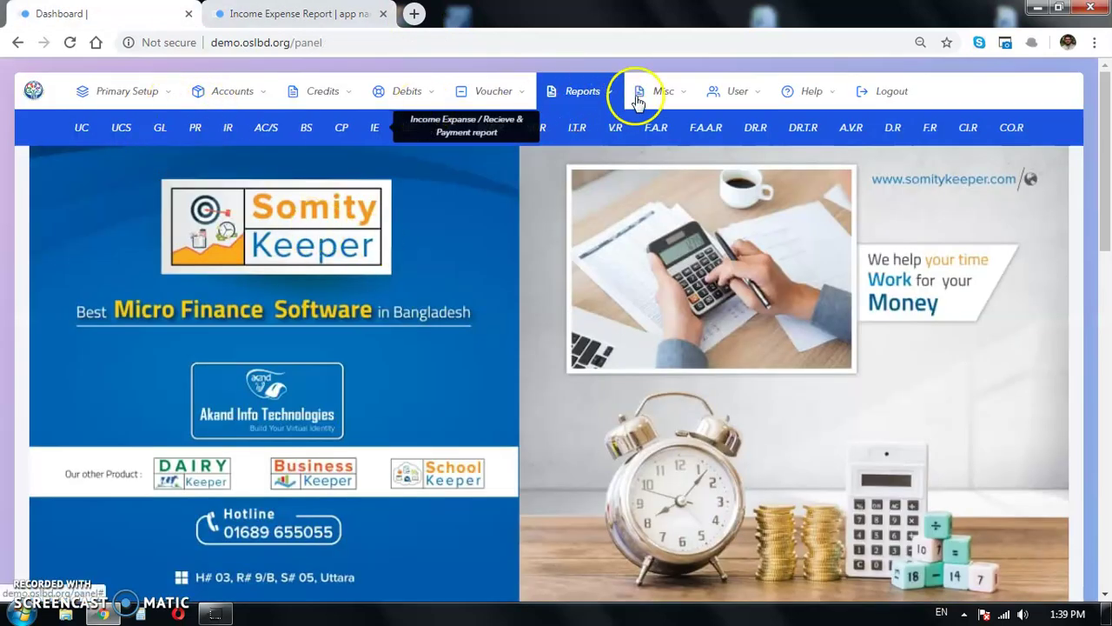
click(517, 93)
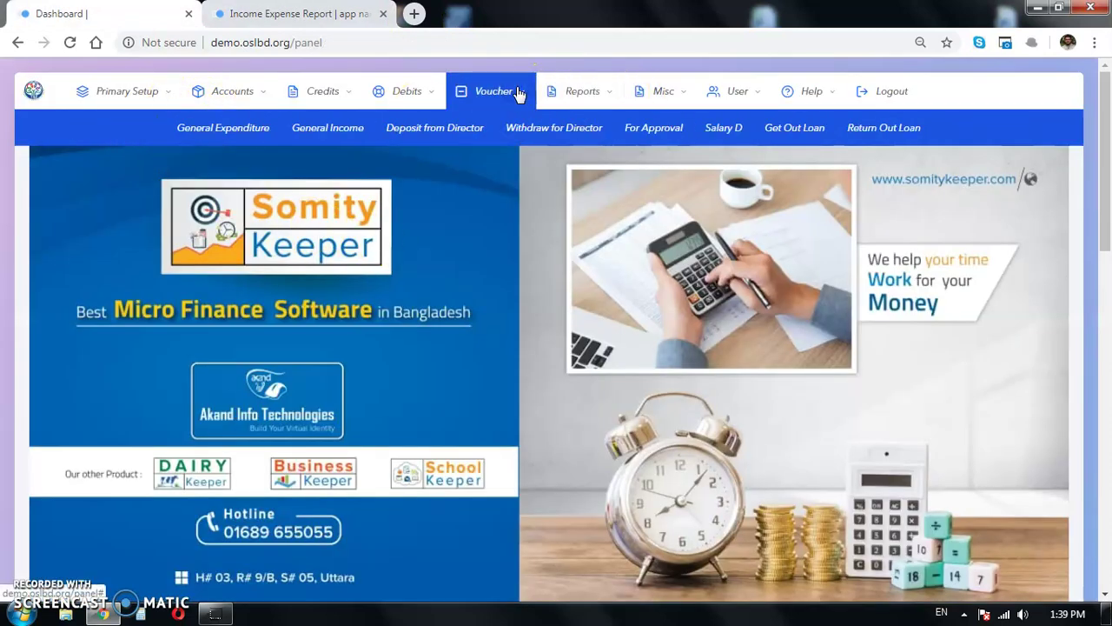
Step: Open the New Get Out Loan form and list the available out-loan accounts
click(793, 129)
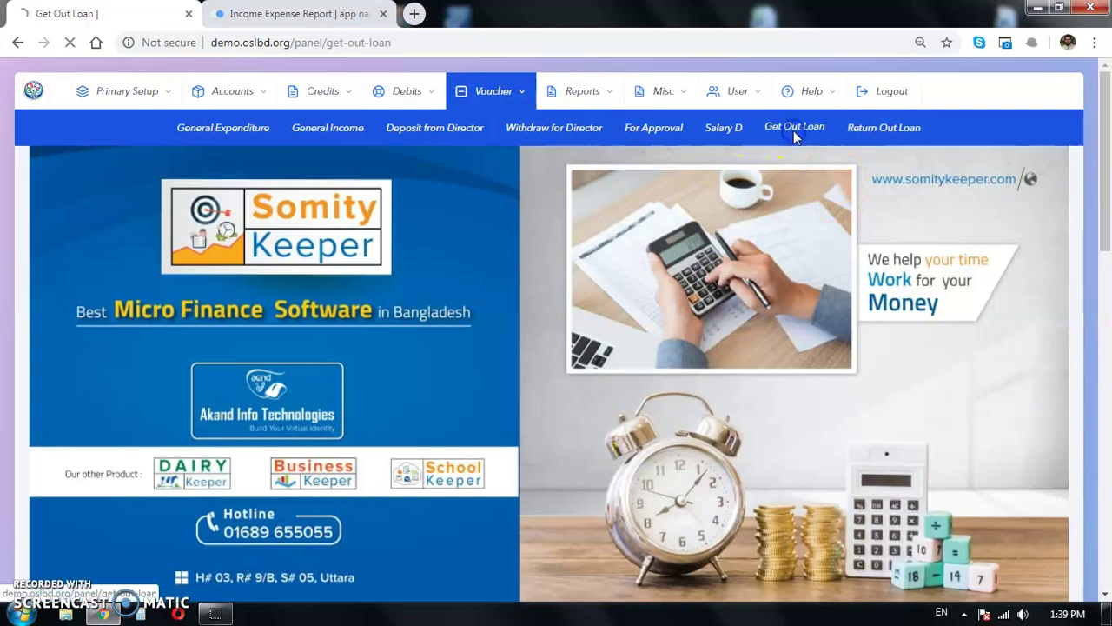
click(606, 177)
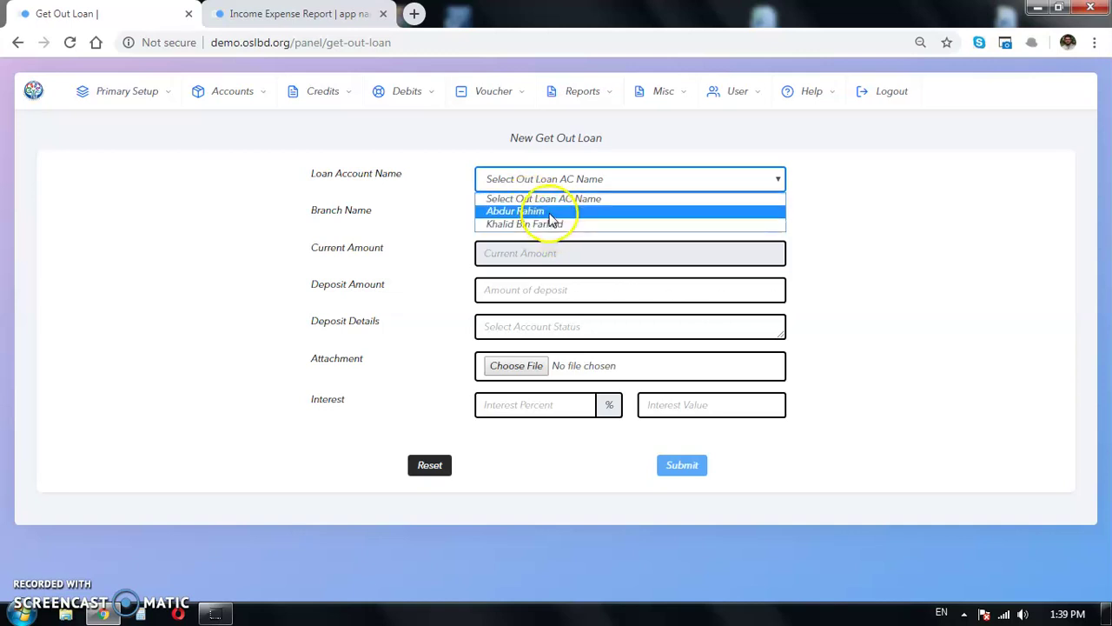
Step: Select the second loan account at Main Branch and enter a 50000 deposit amount
click(558, 225)
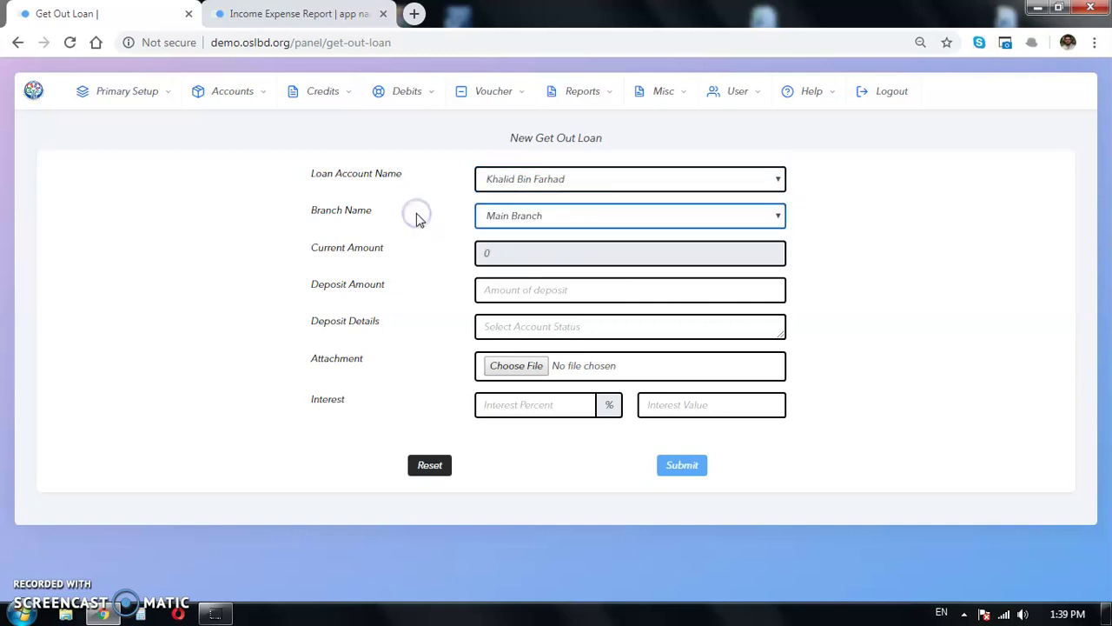
click(574, 217)
click(573, 218)
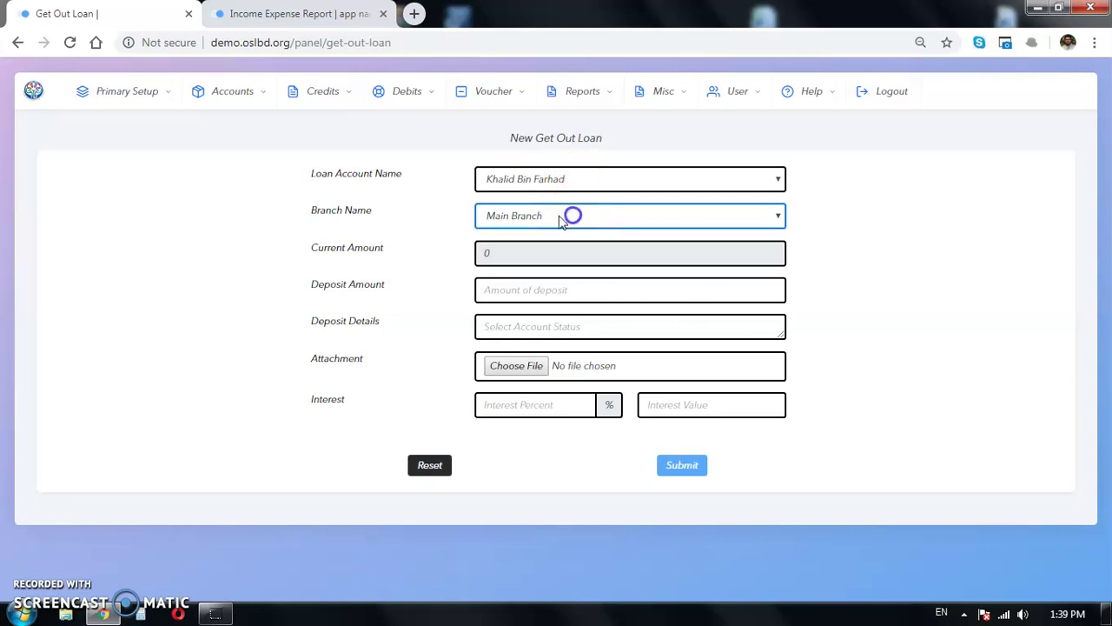
drag(388, 252, 314, 251)
click(293, 287)
click(504, 252)
click(372, 273)
click(519, 291)
text(5)
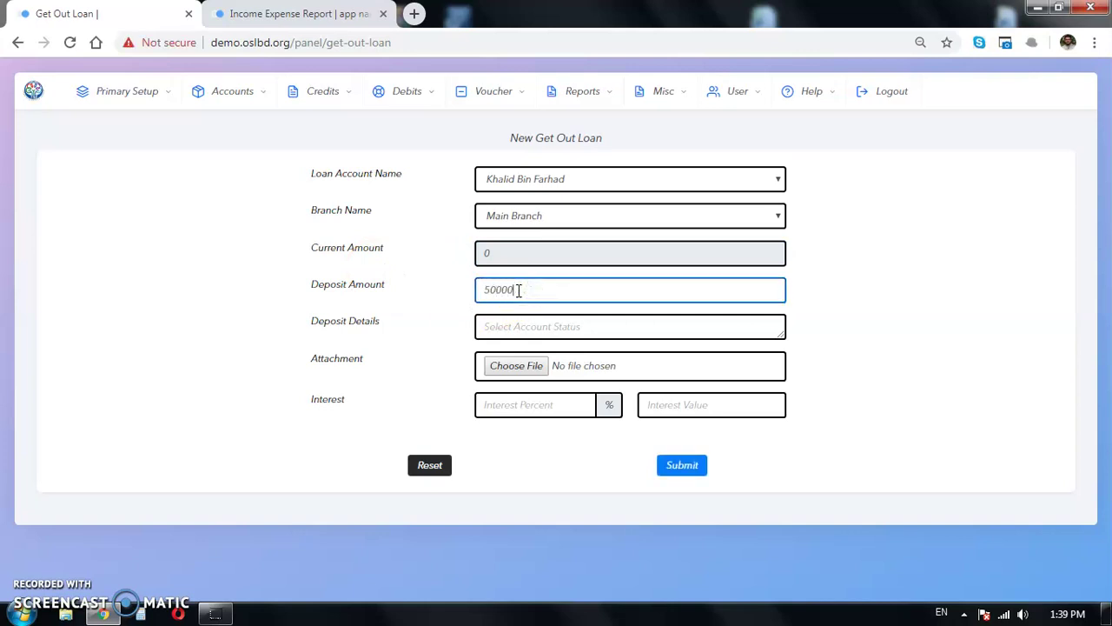
text(0000)
Step: Add details 'for loanee' and 10% interest (5000), then submit and confirm the deposit
click(527, 325)
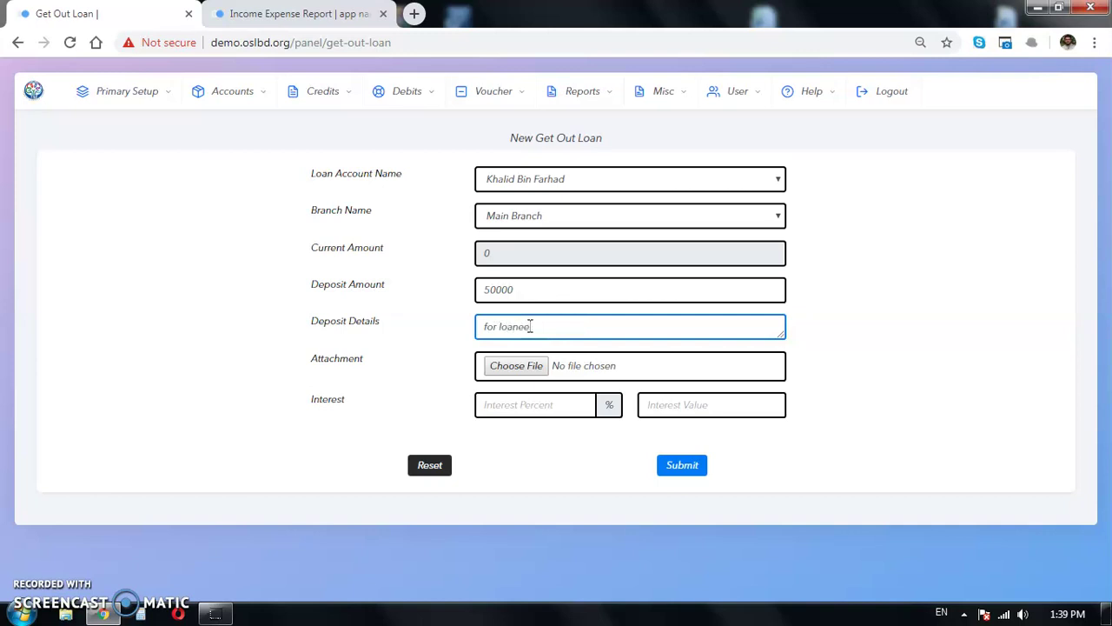
click(899, 351)
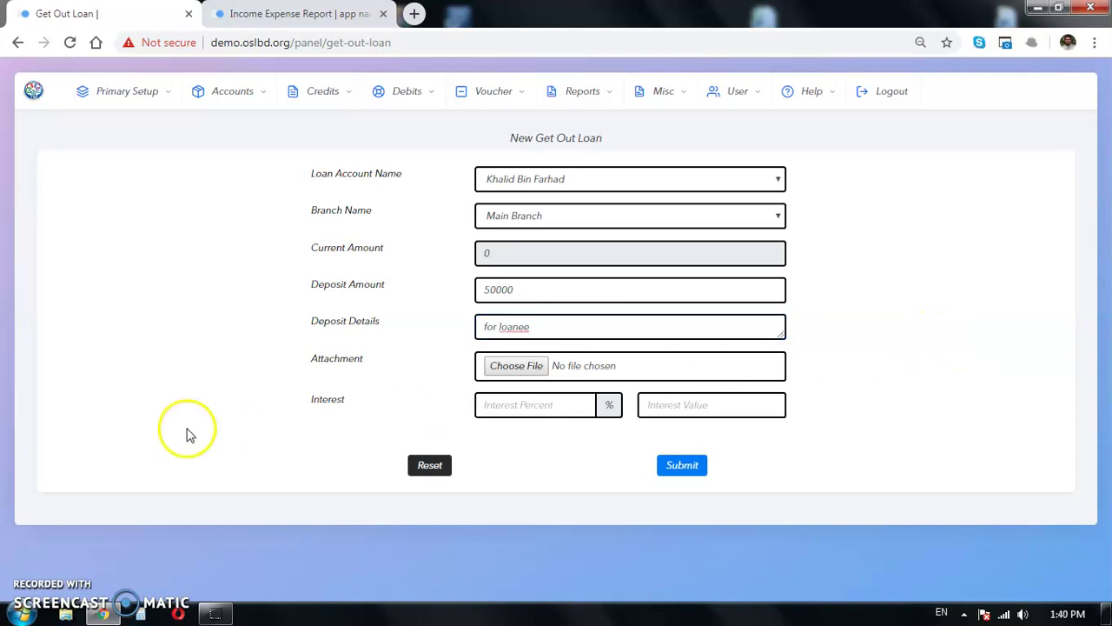
click(527, 406)
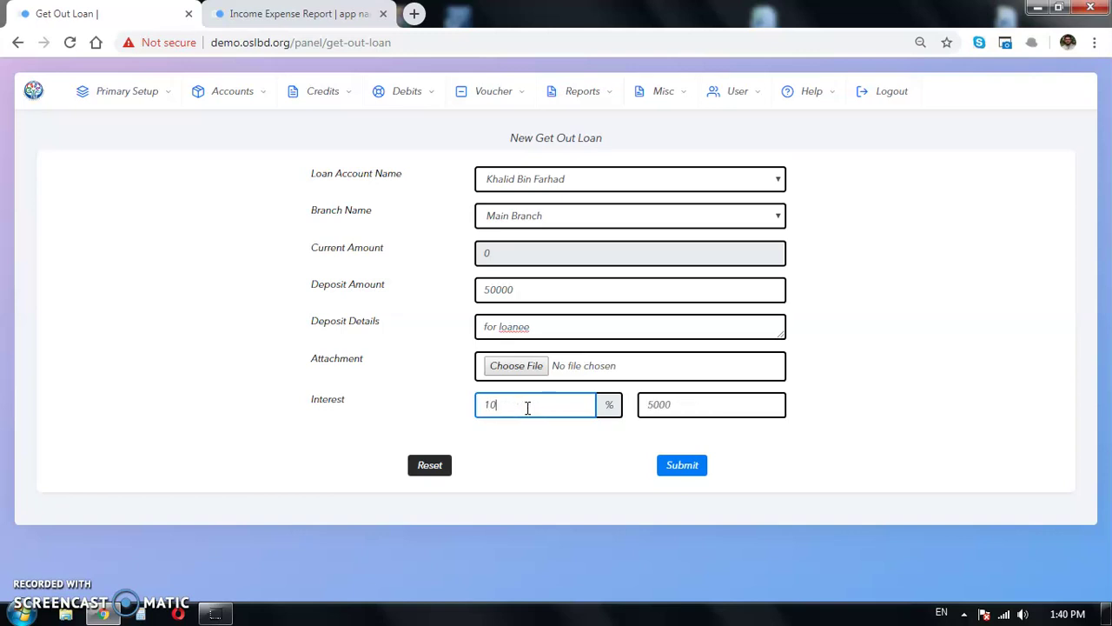
click(410, 379)
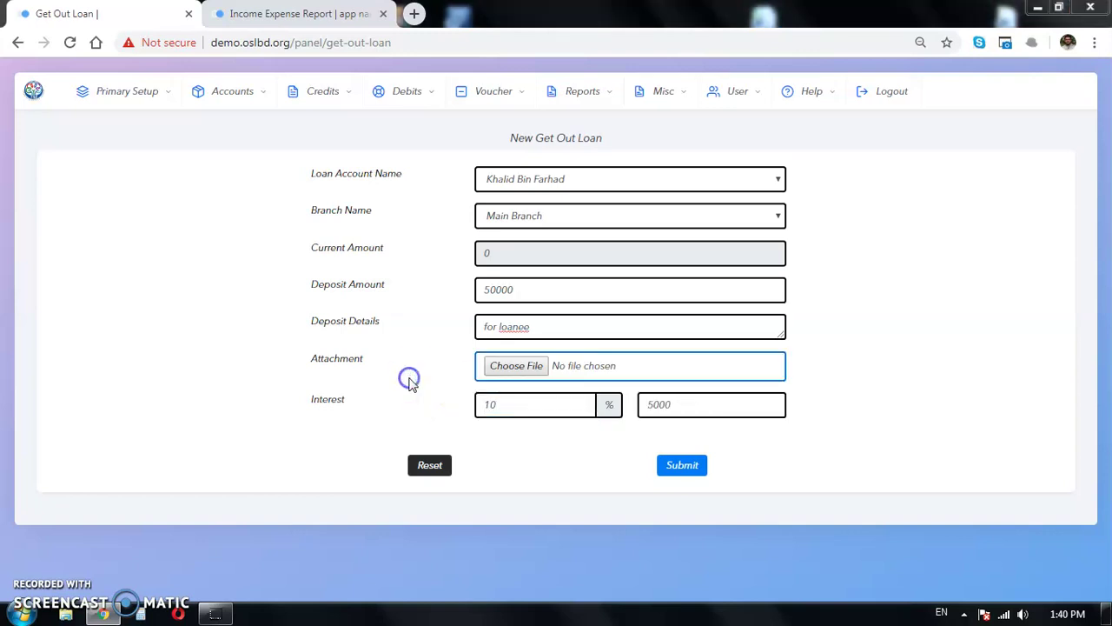
click(713, 466)
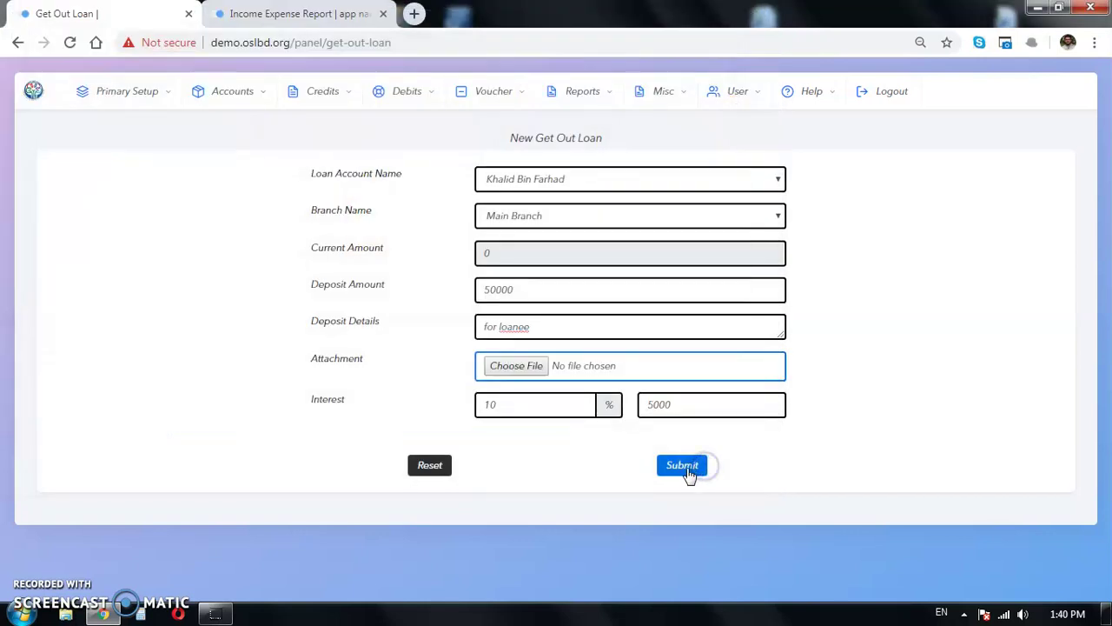
click(684, 466)
click(640, 136)
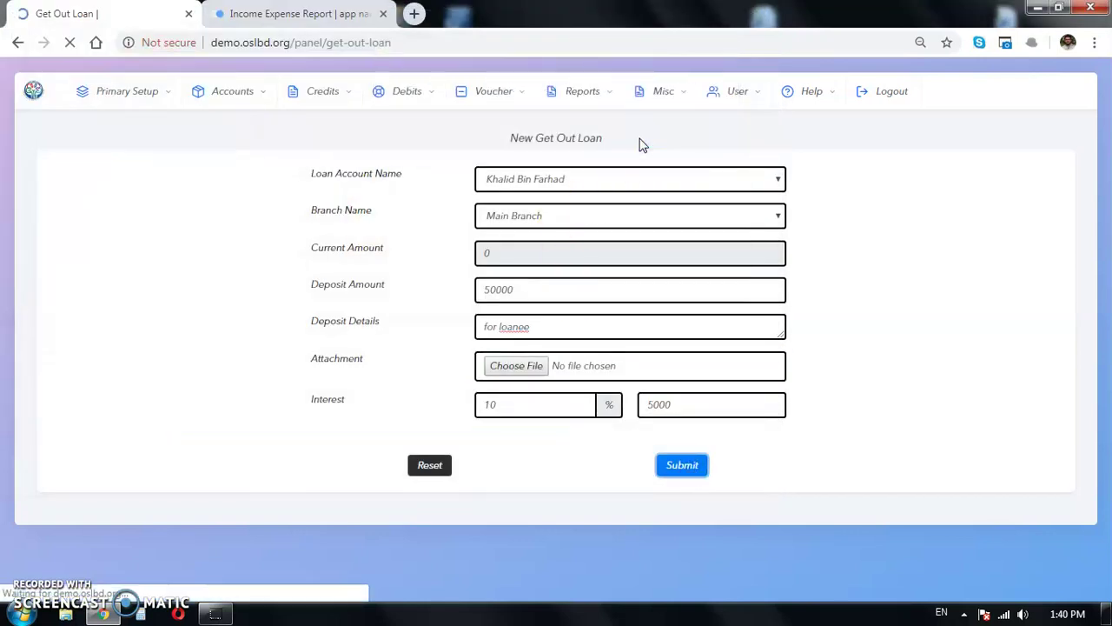
click(73, 569)
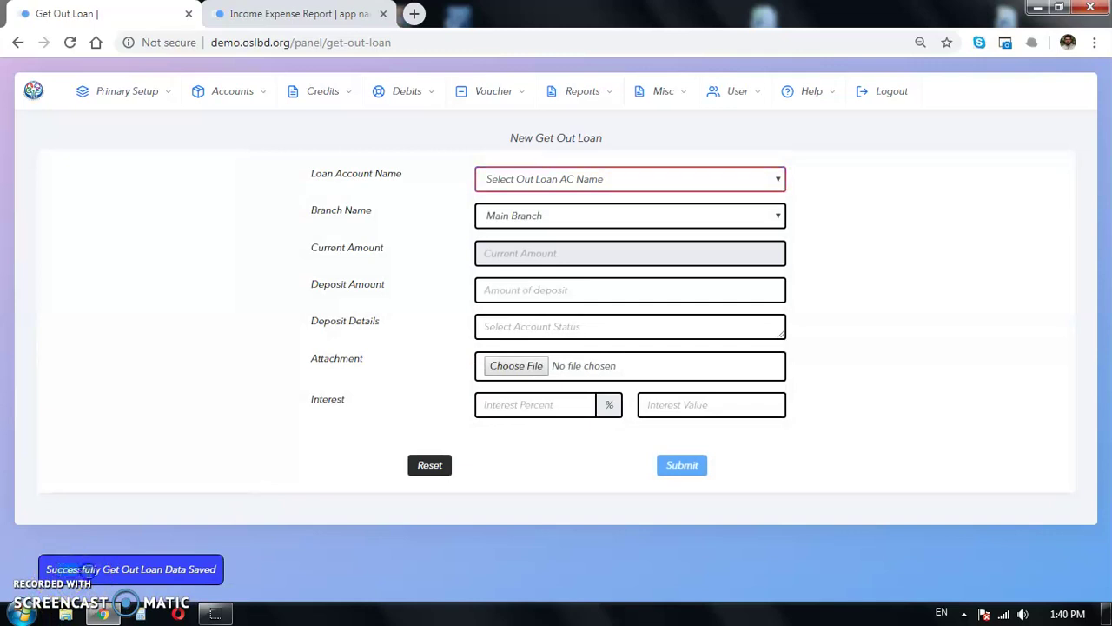
Step: Reselect the loan account to confirm its 50000 current amount, then go back to the report
click(596, 179)
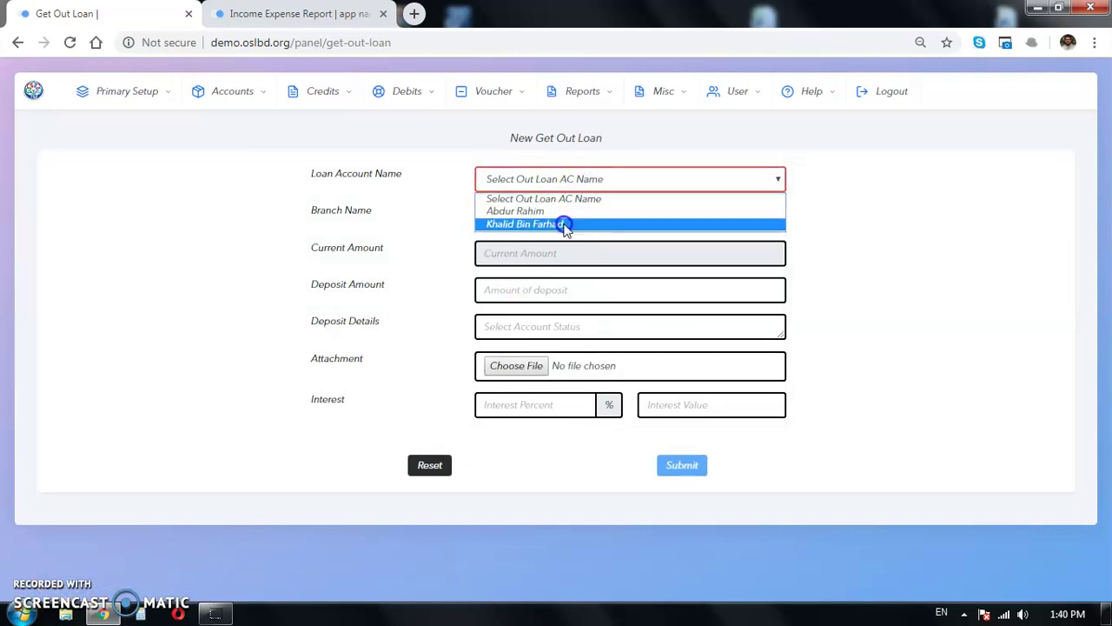
click(565, 223)
click(489, 256)
click(392, 264)
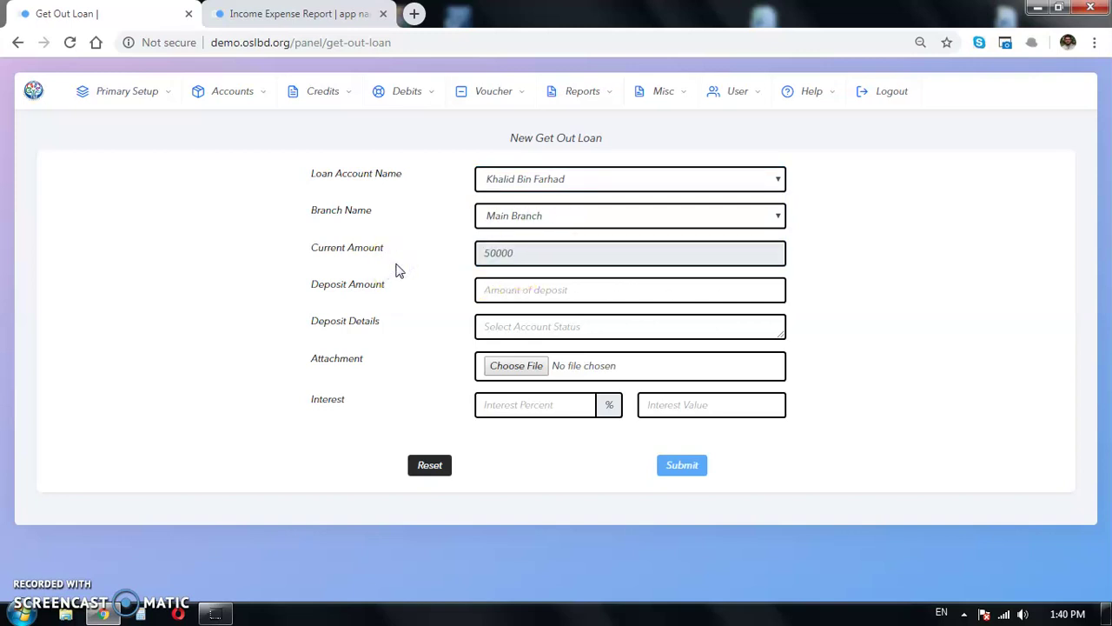
click(296, 13)
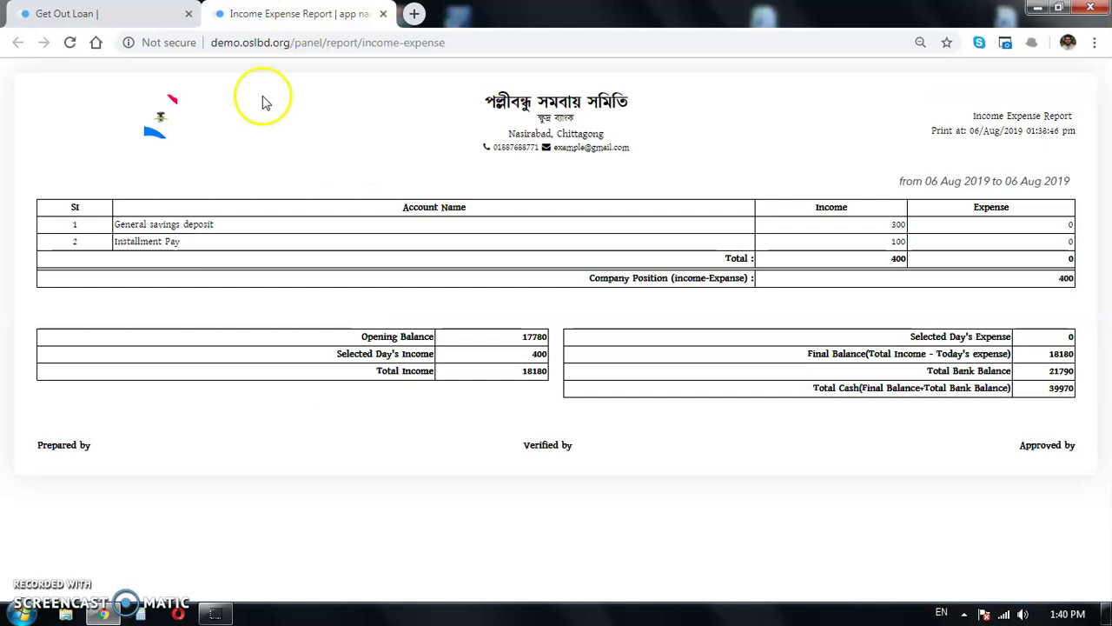
Step: Reload the 06 Aug report and check the new 50000 Out Sider Loan Received row and 50400 income
click(71, 43)
key(Return)
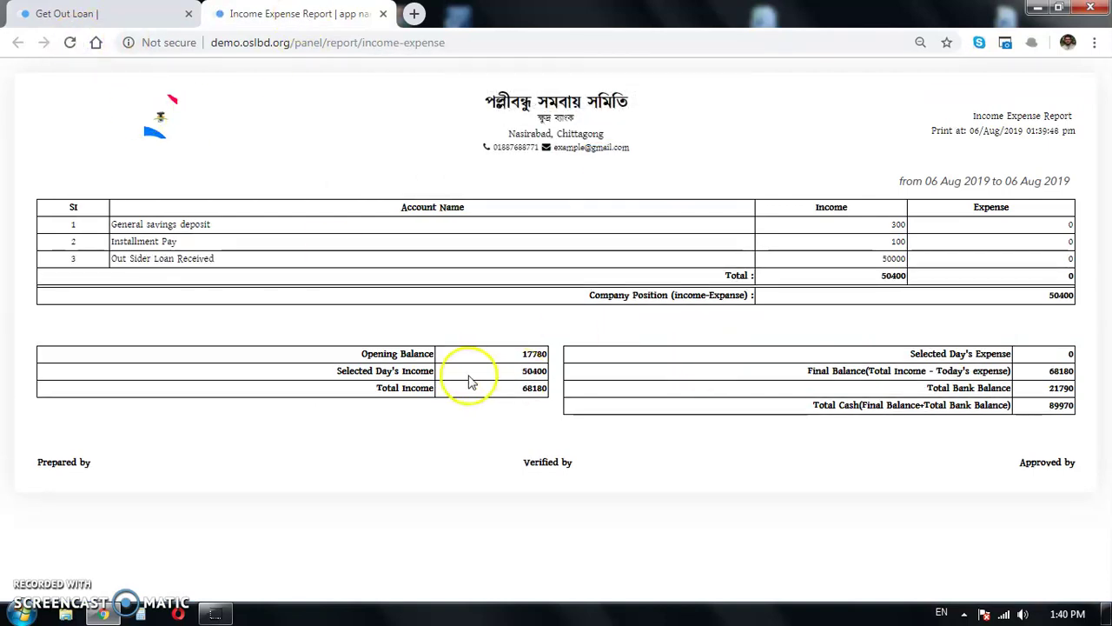
drag(511, 360, 546, 353)
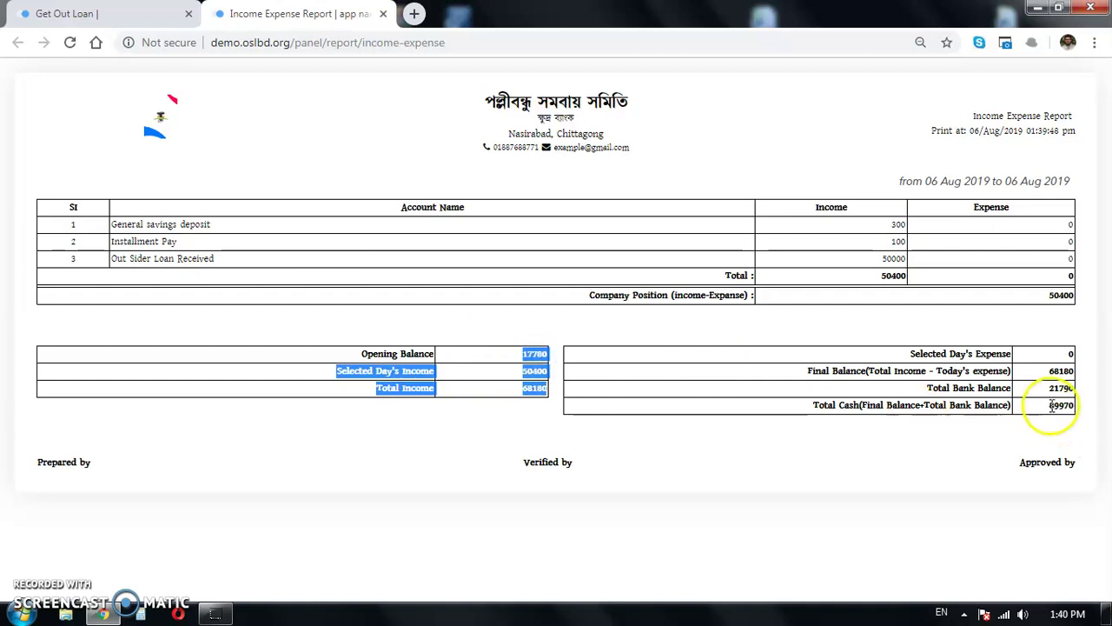
drag(1045, 372, 1074, 371)
drag(1074, 295, 1057, 295)
drag(229, 261, 111, 259)
drag(875, 259, 909, 254)
click(400, 266)
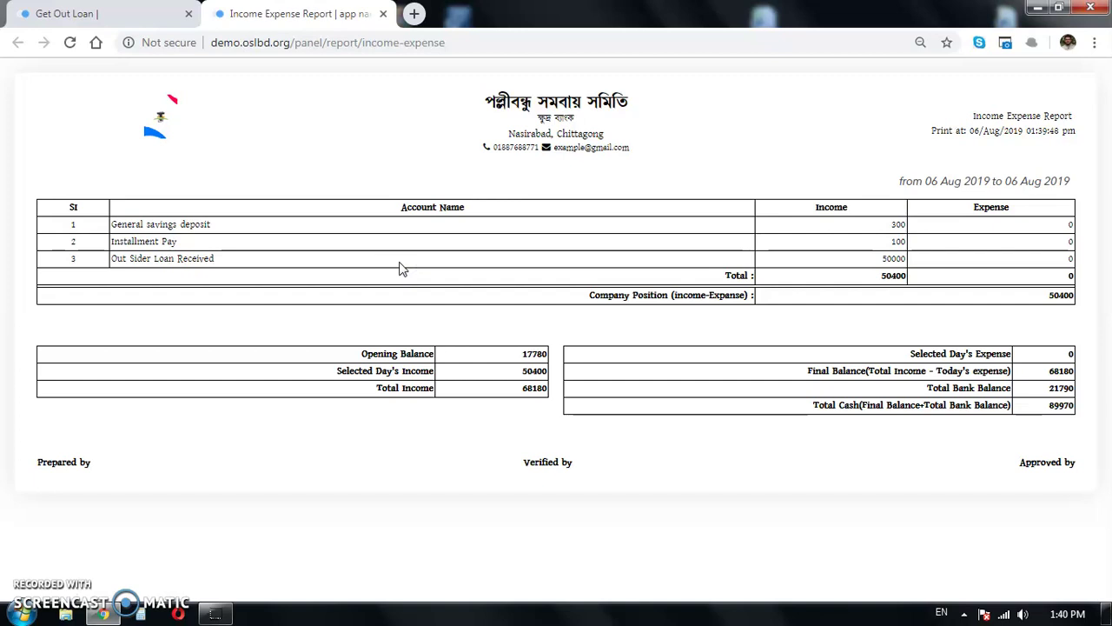
Step: Return to the Get Out Loan form showing the account's 50000 current amount
click(852, 271)
click(380, 174)
click(116, 13)
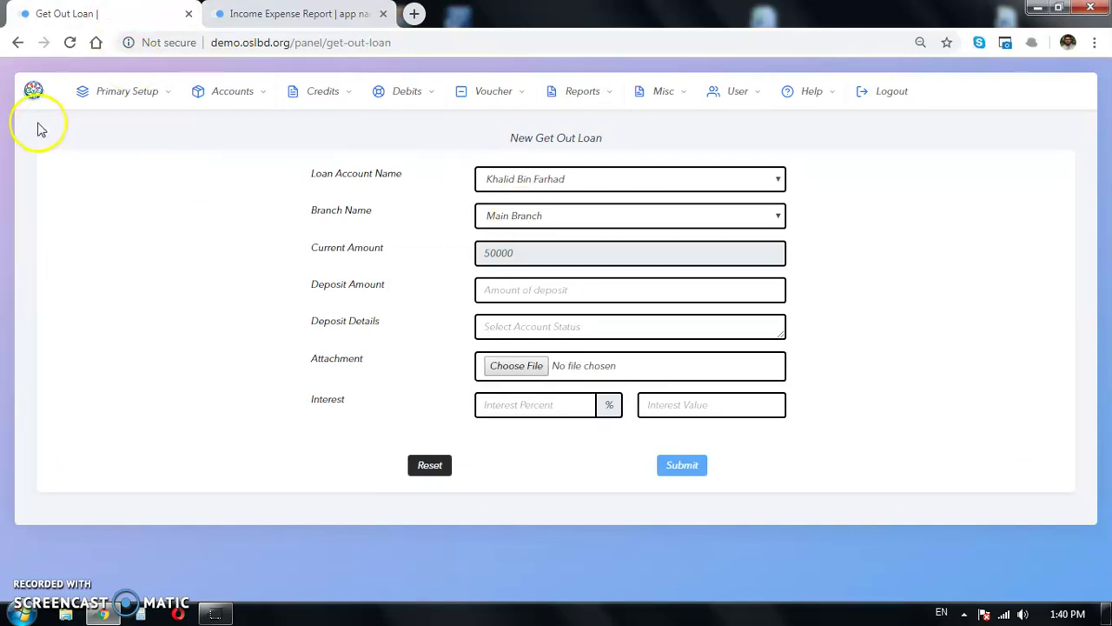
Step: Open the New Return Out Loan form from the dashboard and list the out-loan accounts
click(33, 89)
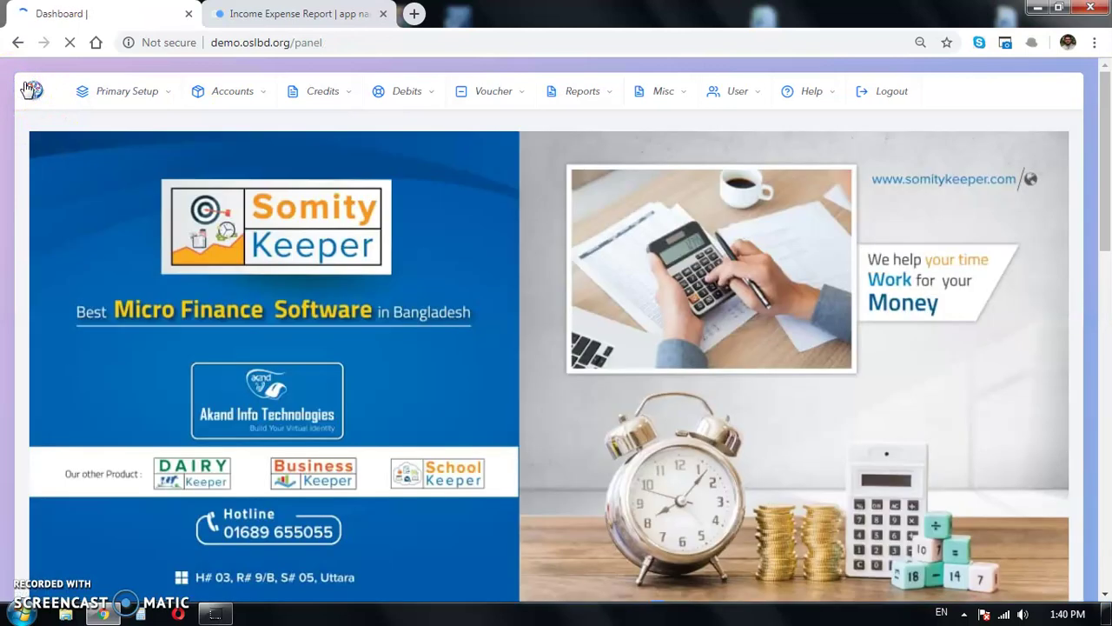
click(515, 95)
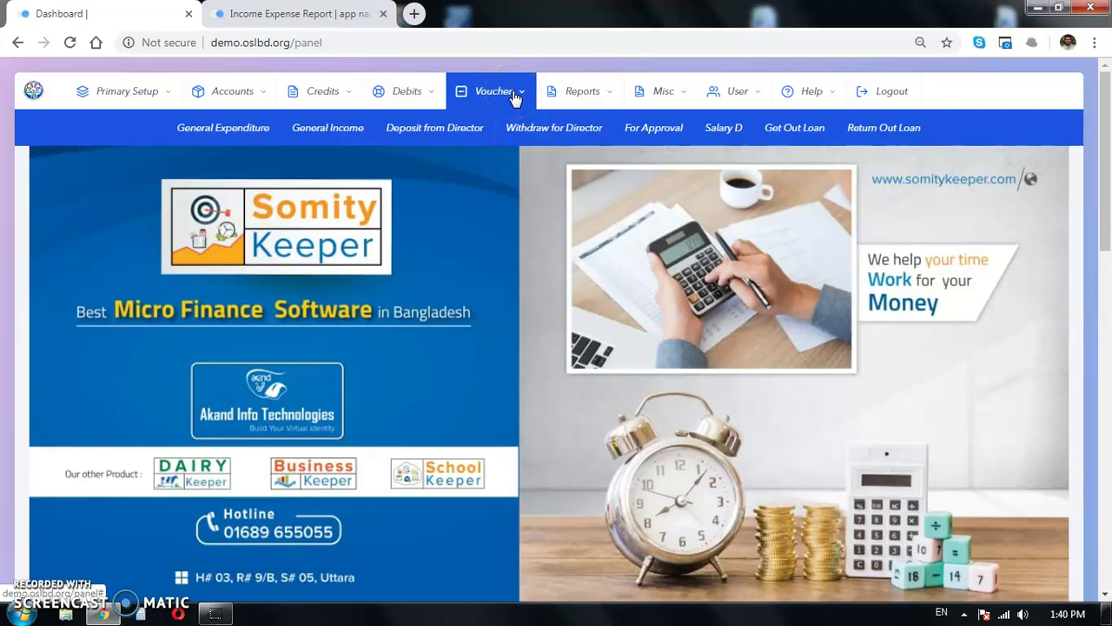
click(886, 127)
click(590, 179)
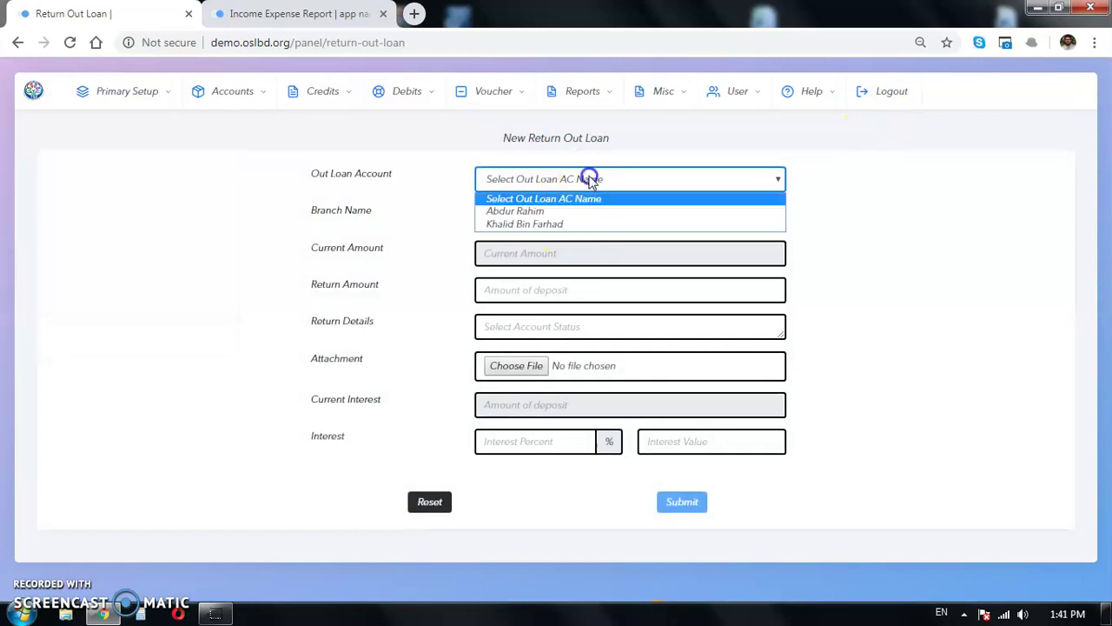
click(577, 226)
click(573, 180)
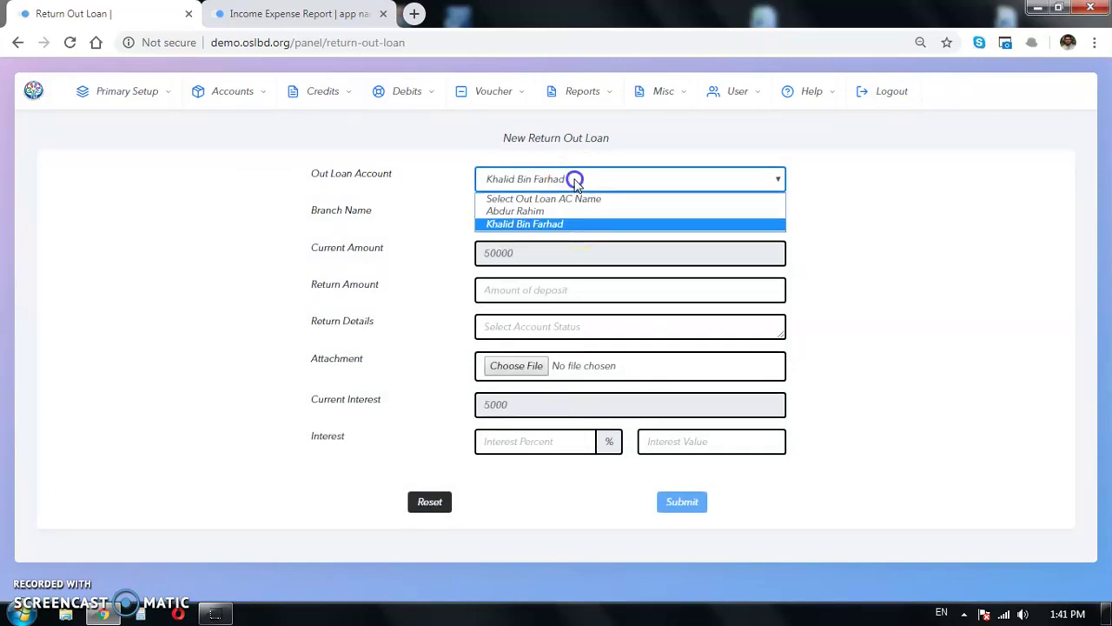
click(571, 213)
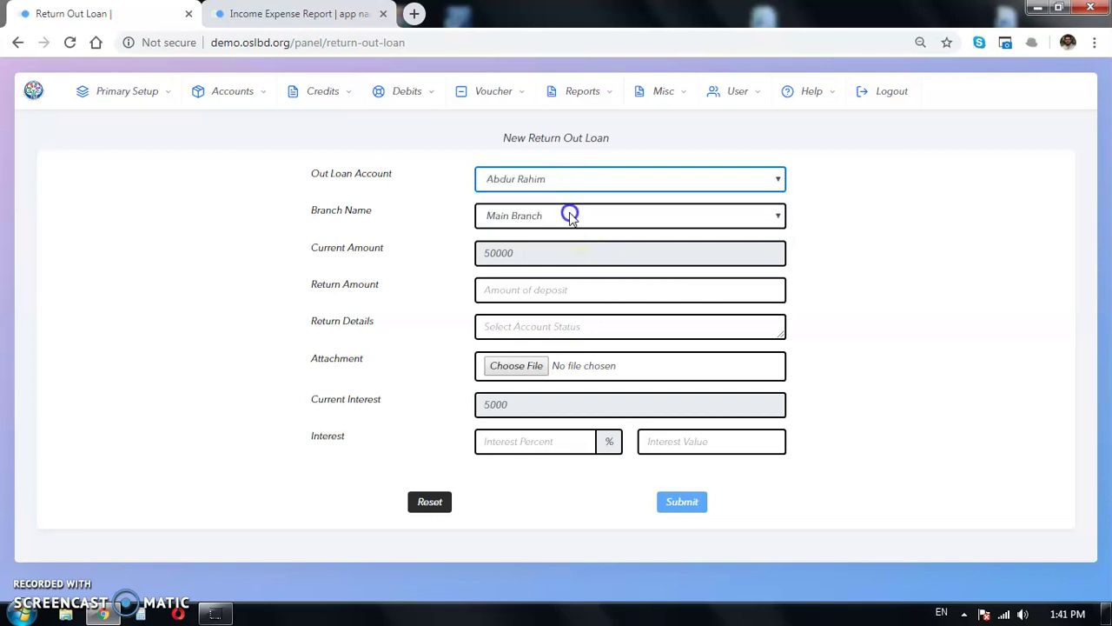
click(620, 180)
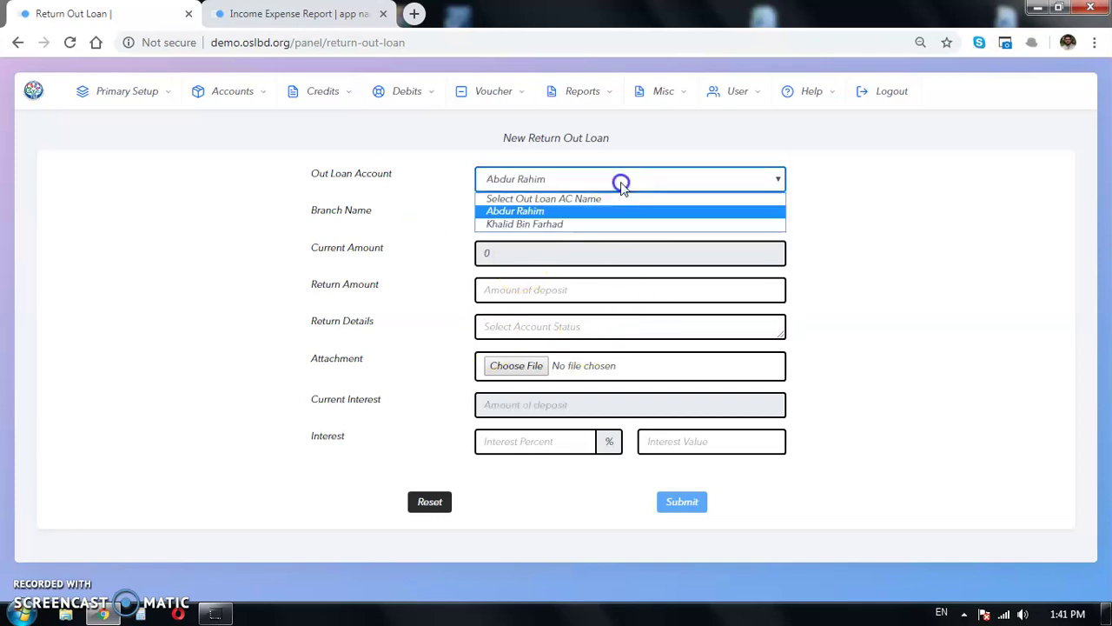
click(578, 226)
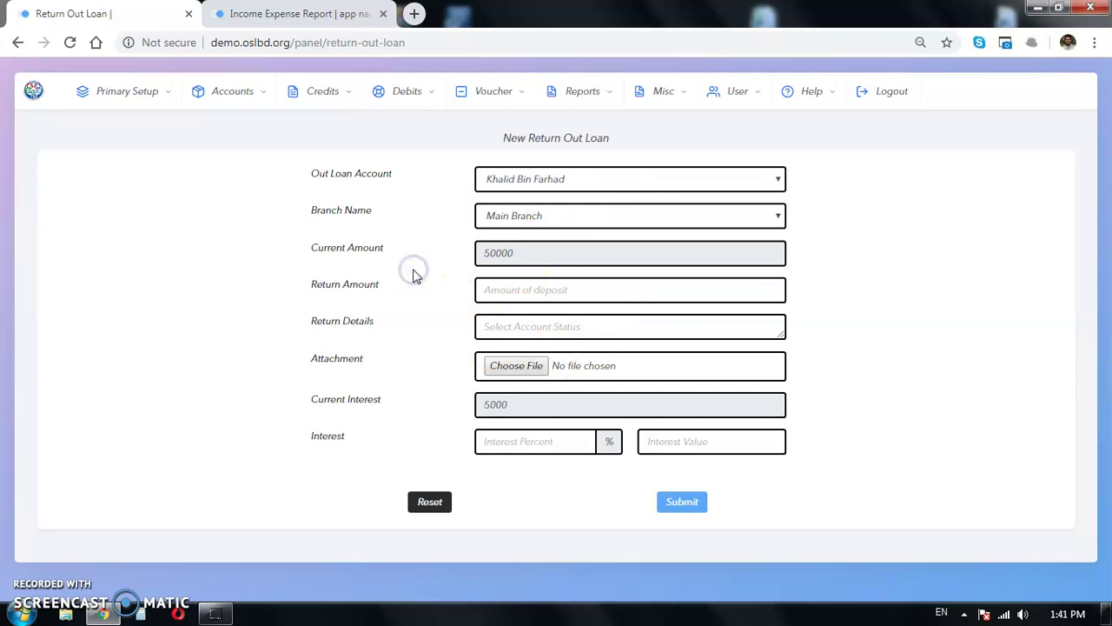
click(523, 251)
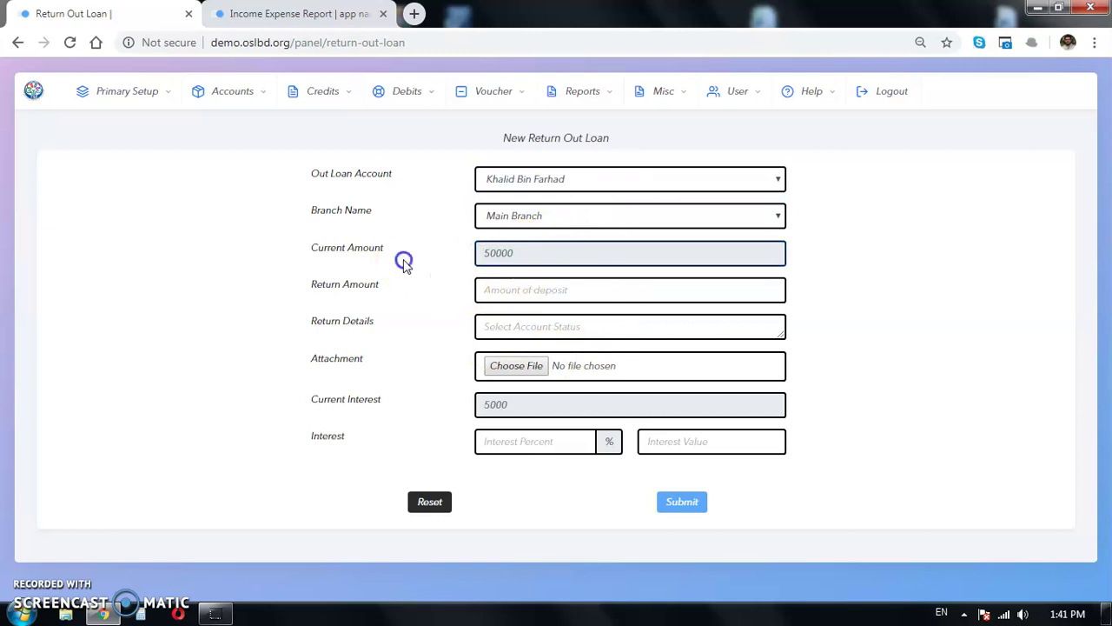
click(546, 258)
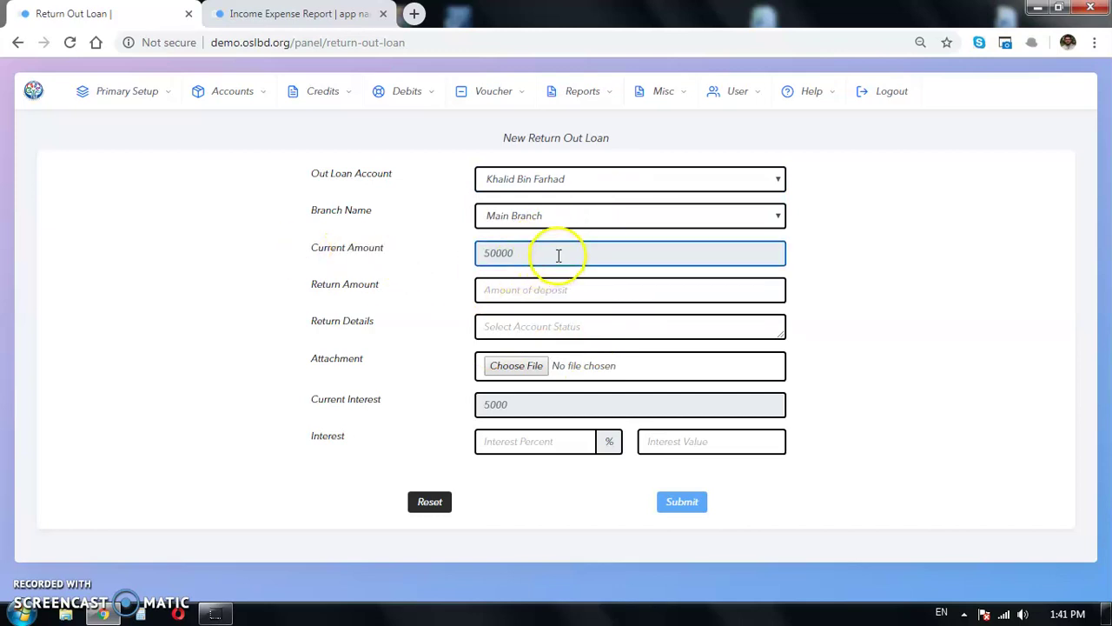
Step: Enter a return amount of 10000 against the loan
click(518, 290)
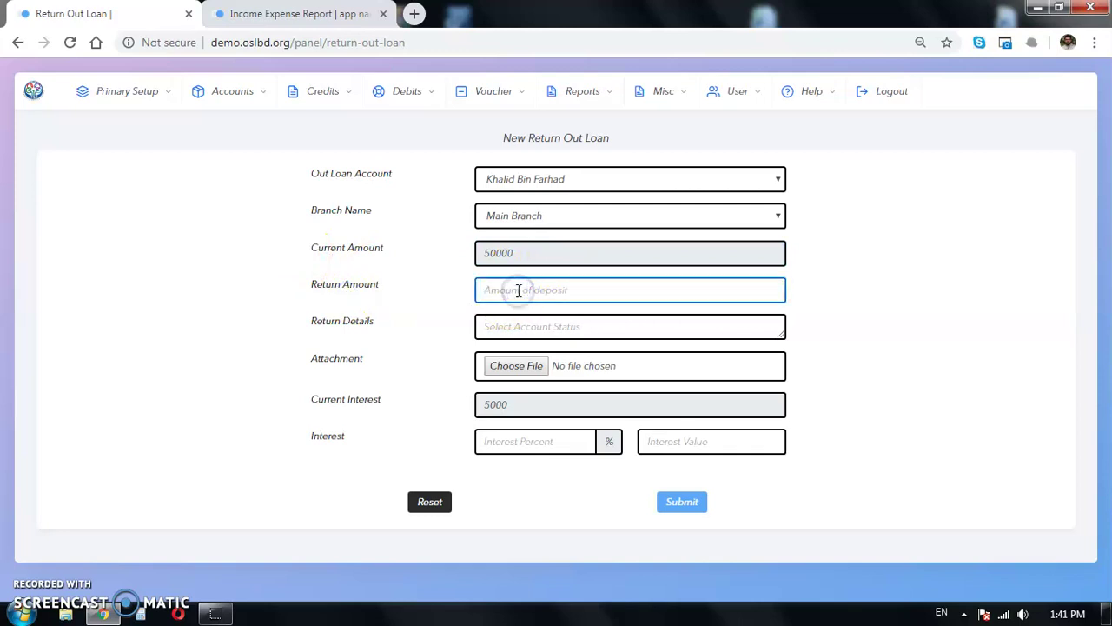
text(20000)
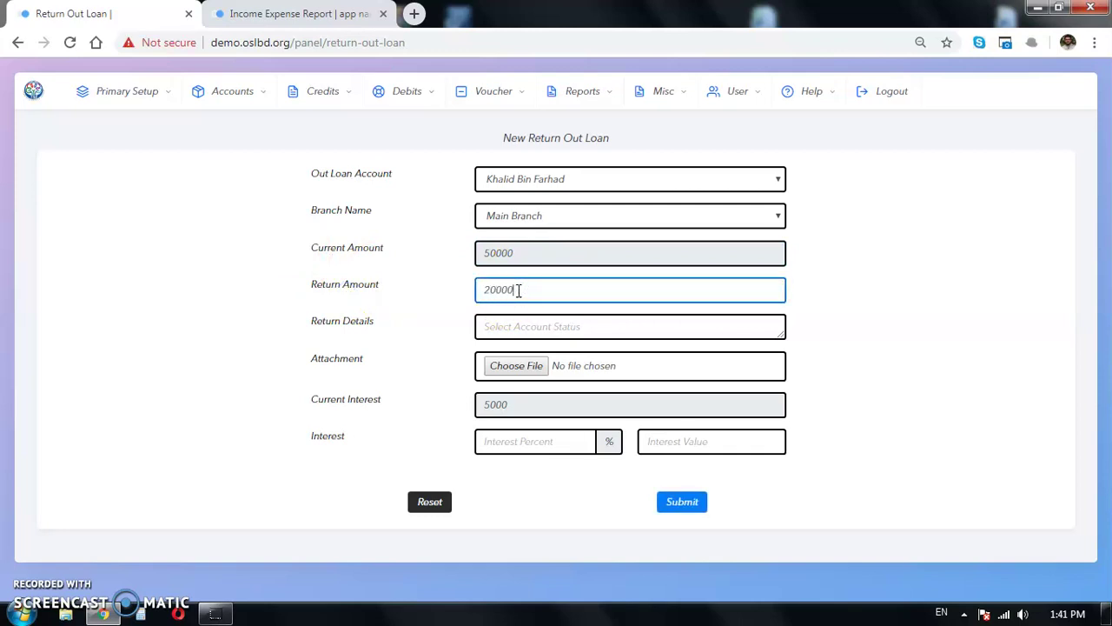
click(312, 308)
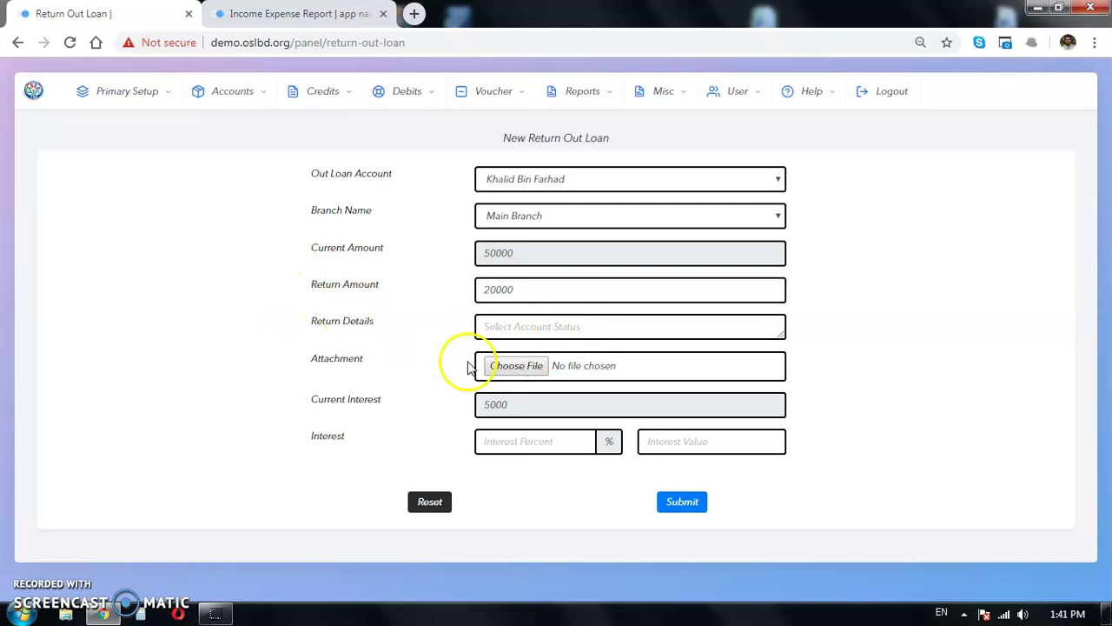
drag(519, 417, 410, 417)
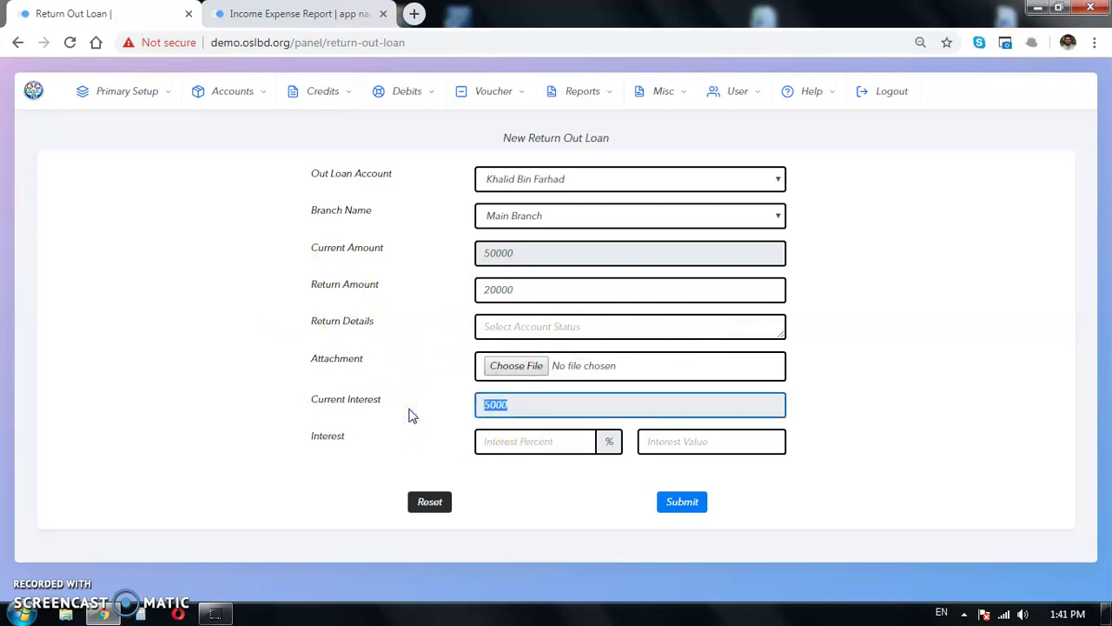
click(363, 409)
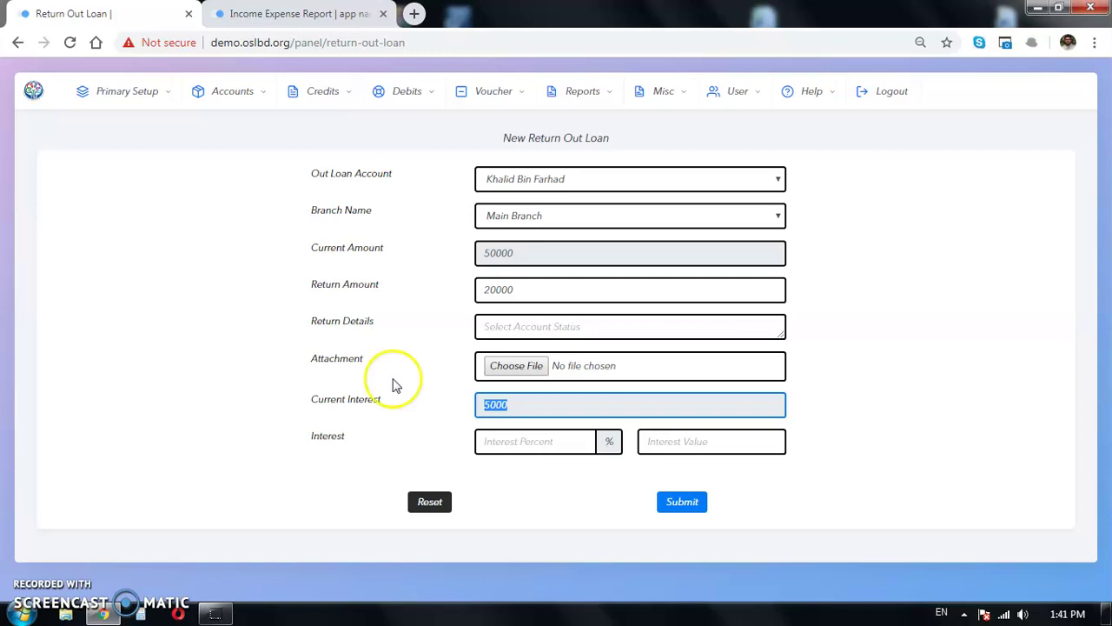
drag(546, 289, 415, 293)
text(1)
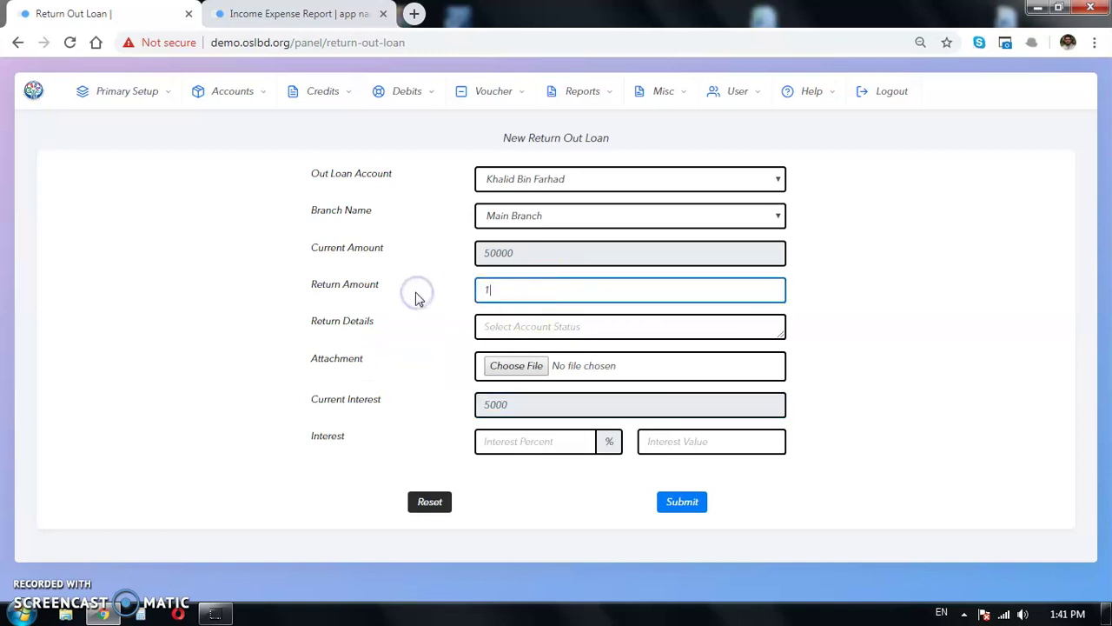
Step: Set the interest value to 1000 and submit the return, confirming the save
click(325, 458)
click(527, 443)
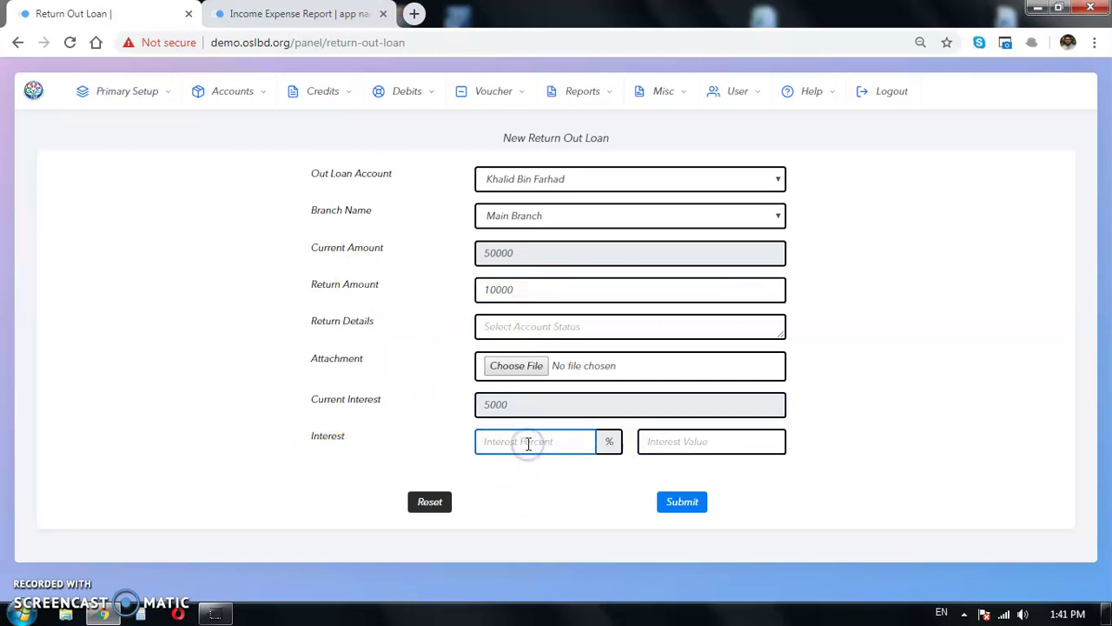
click(721, 445)
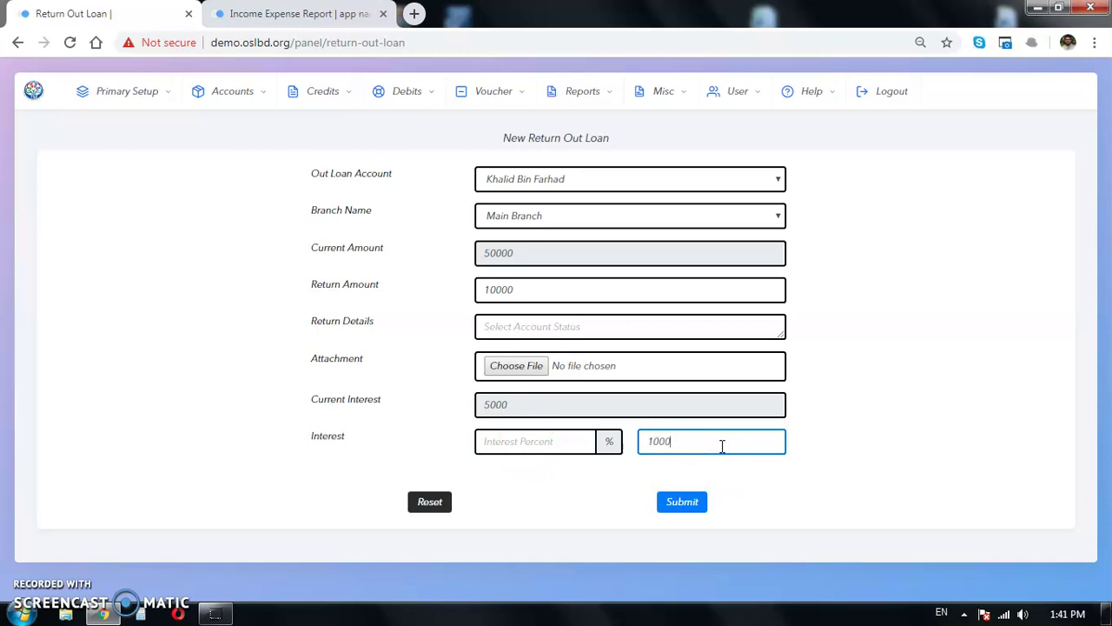
click(695, 508)
key(Return)
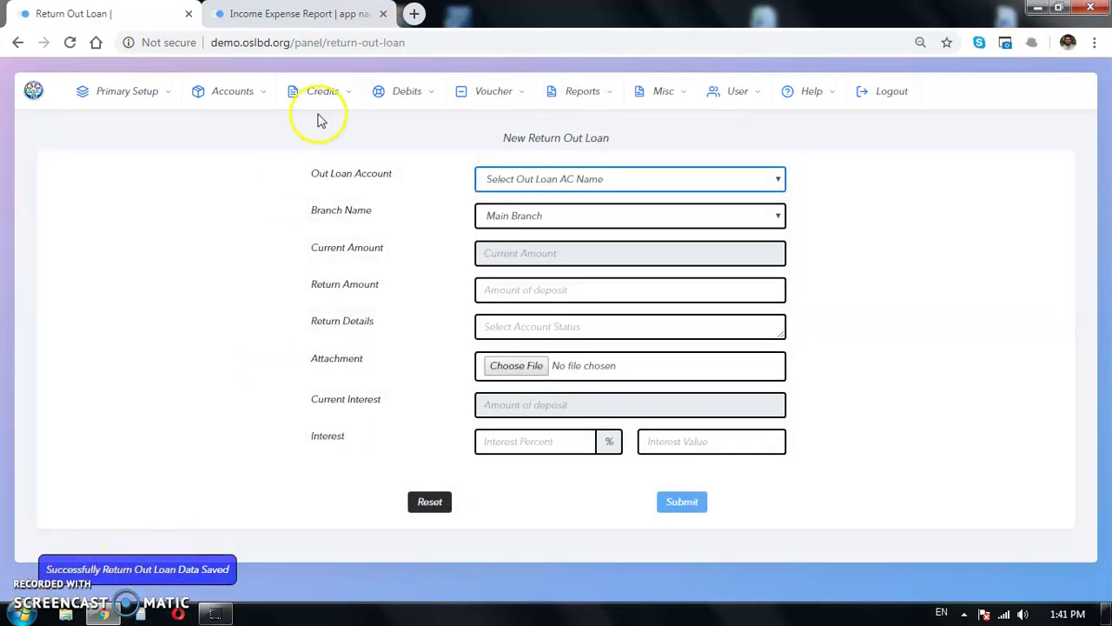
click(296, 14)
Step: Reload the income expense report and check the new 10000 installment and 1000 interest expenses
click(73, 43)
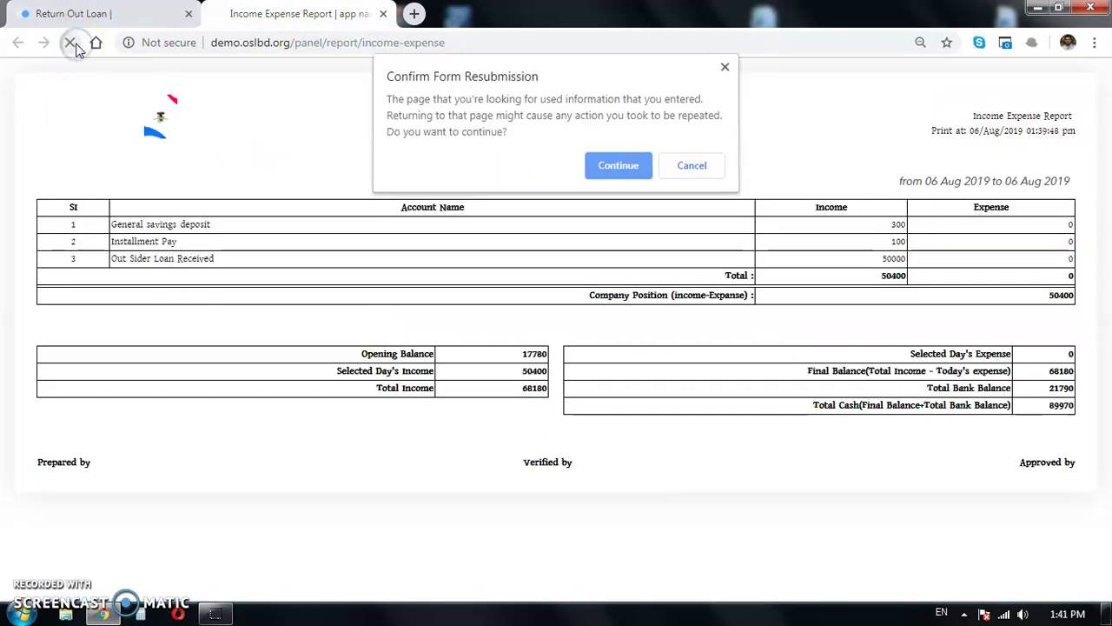
key(Return)
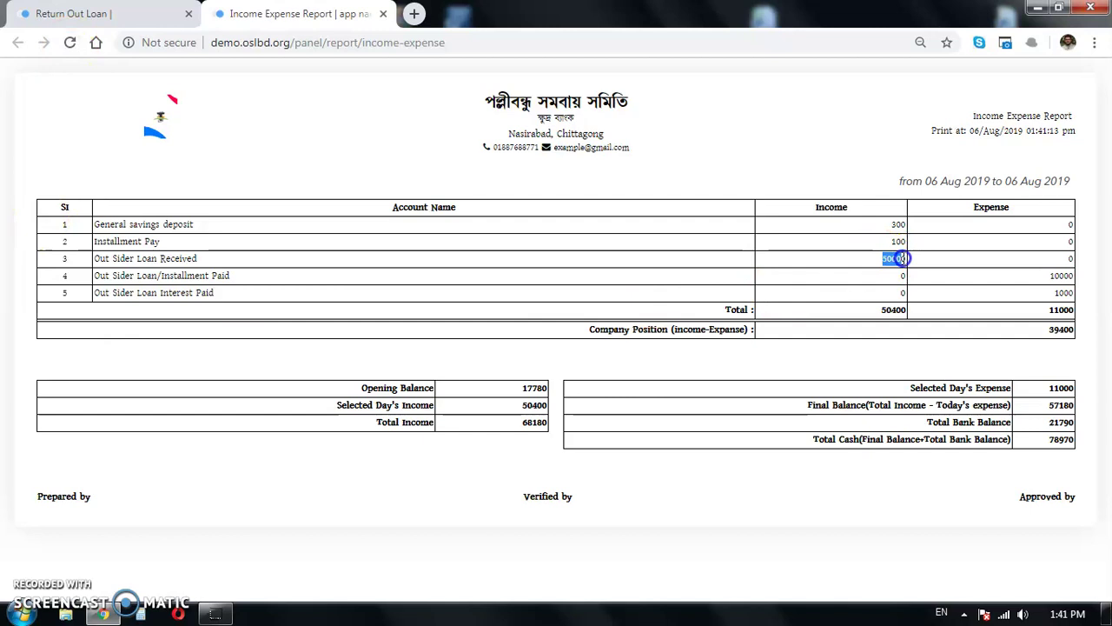
drag(231, 276, 139, 279)
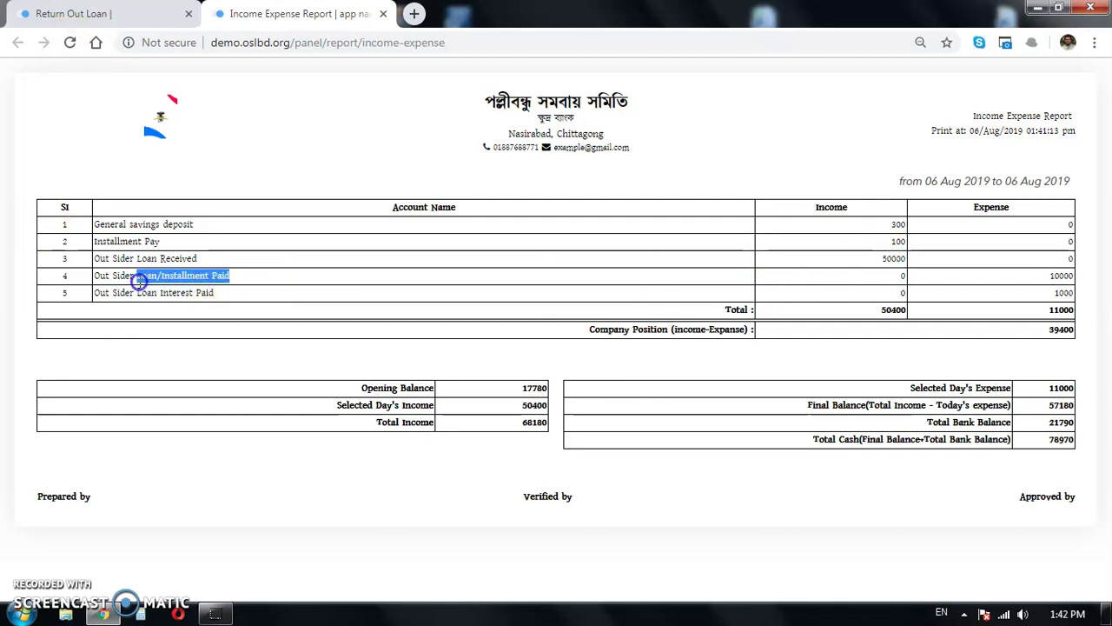
click(208, 260)
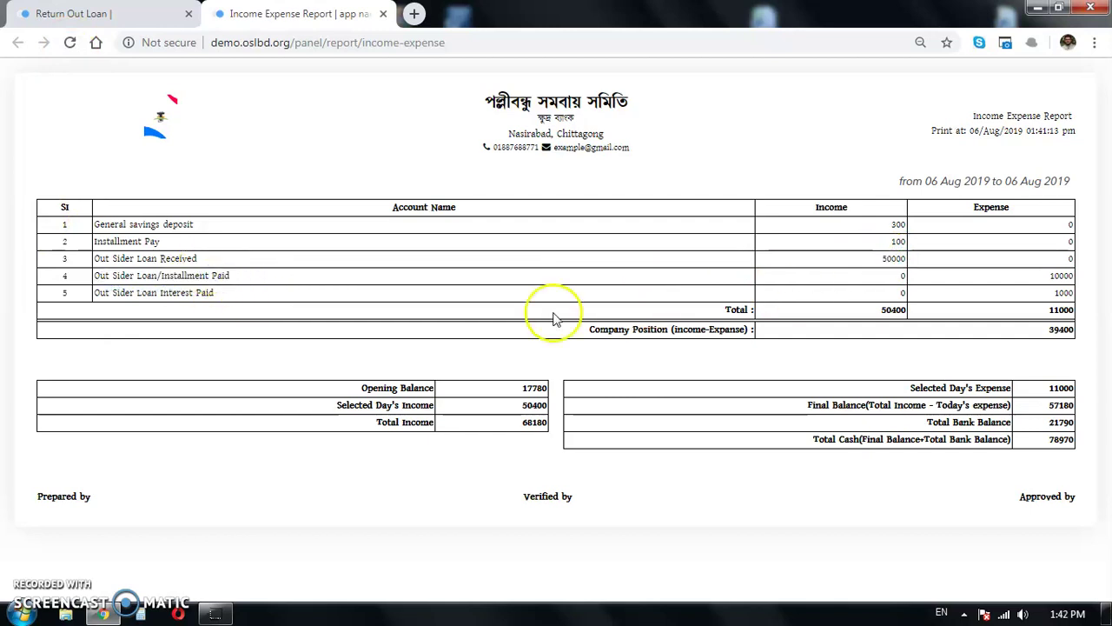
drag(199, 276, 93, 294)
double_click(1072, 276)
double_click(1064, 292)
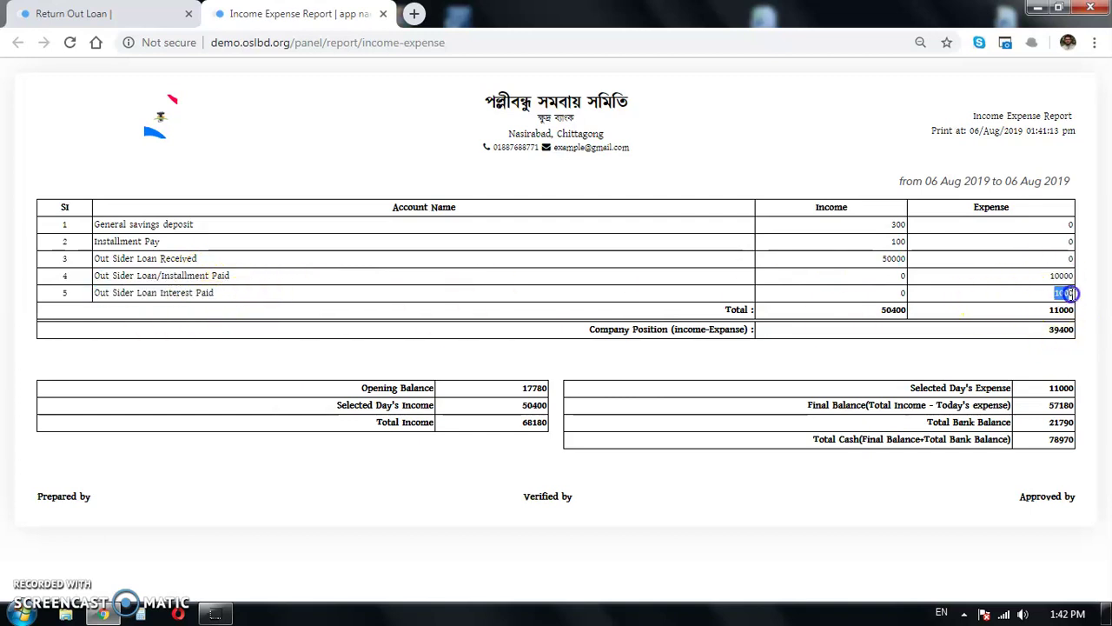
click(74, 14)
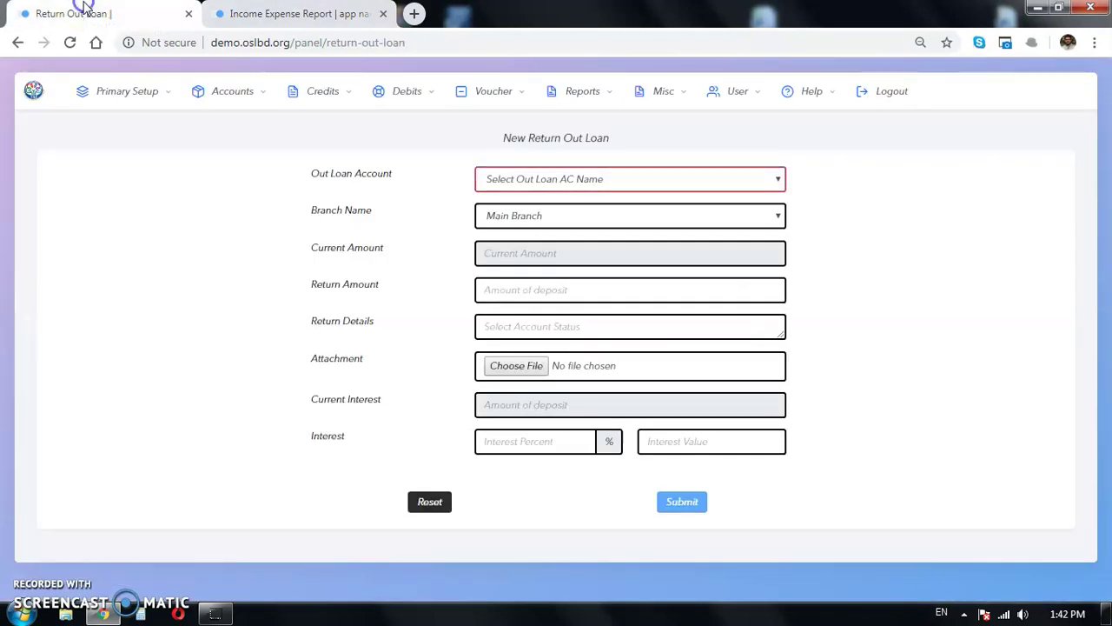
click(560, 180)
click(563, 224)
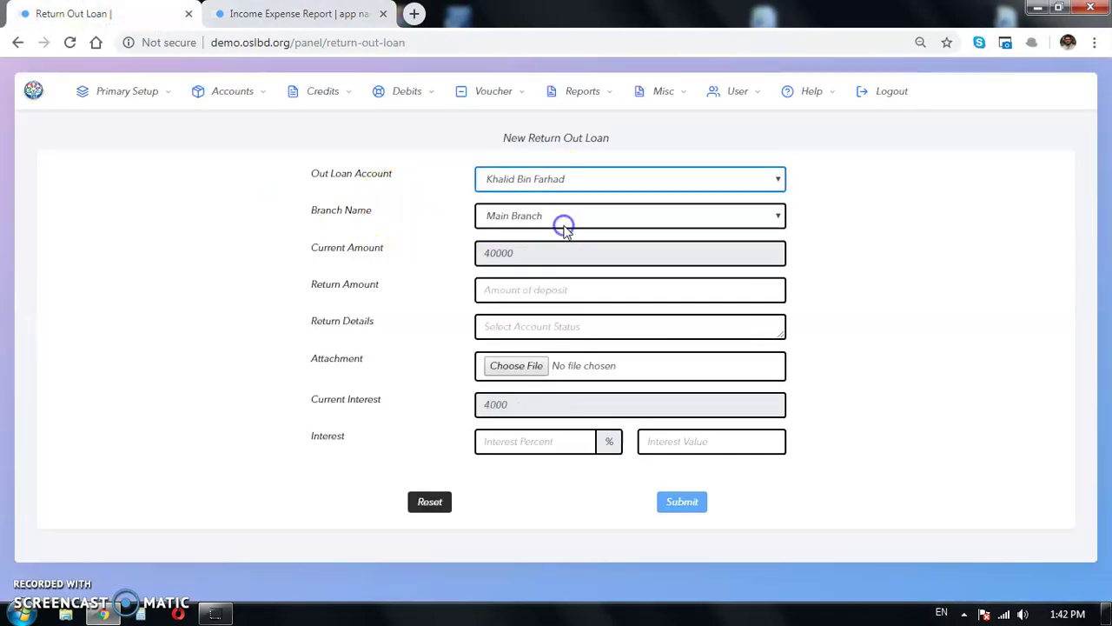
drag(521, 254, 420, 257)
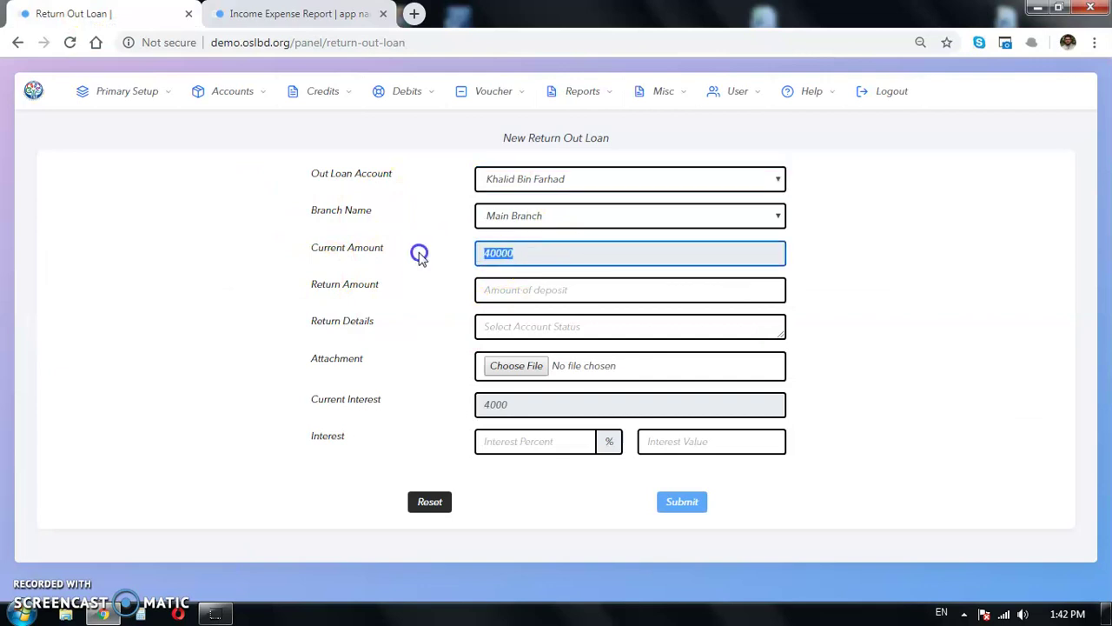
Step: Enter a 30000 return with its 3000 interest value and submit it
click(515, 290)
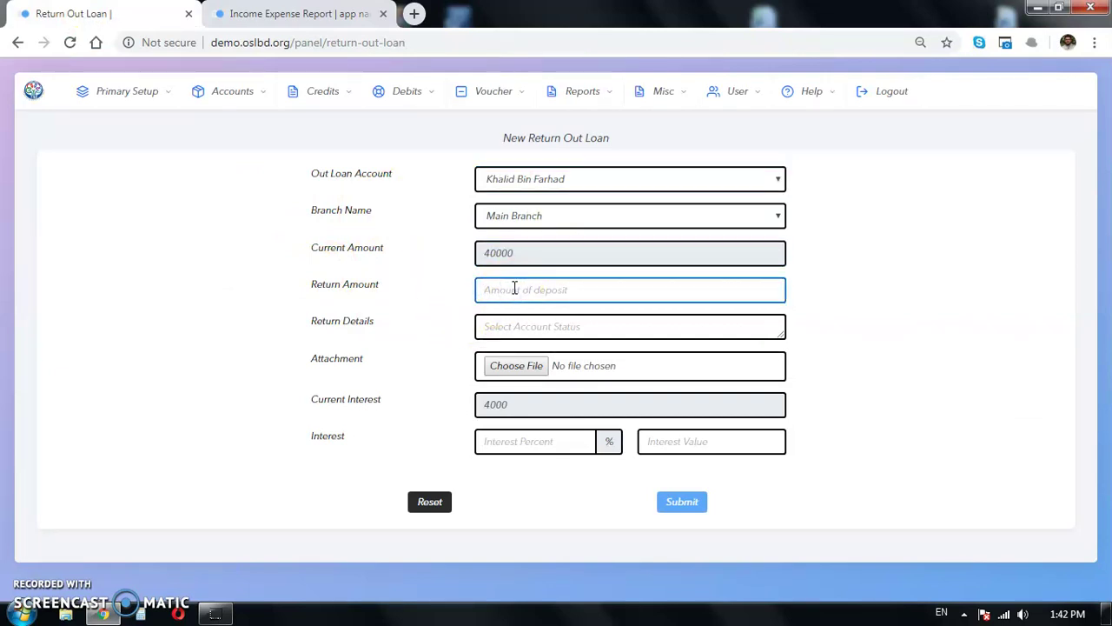
text(30000)
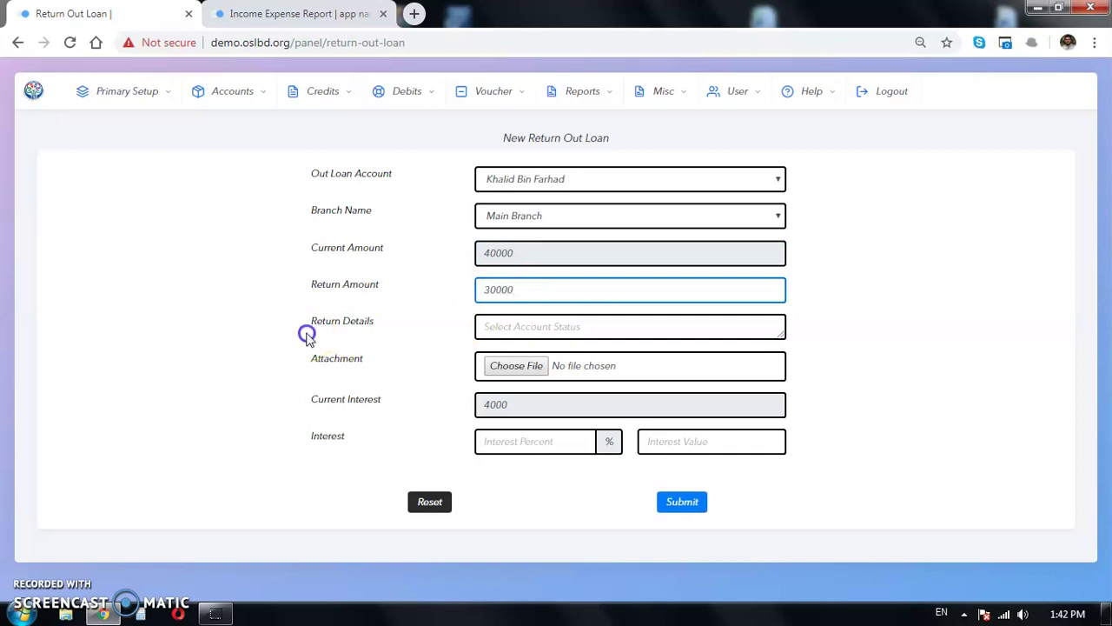
click(521, 327)
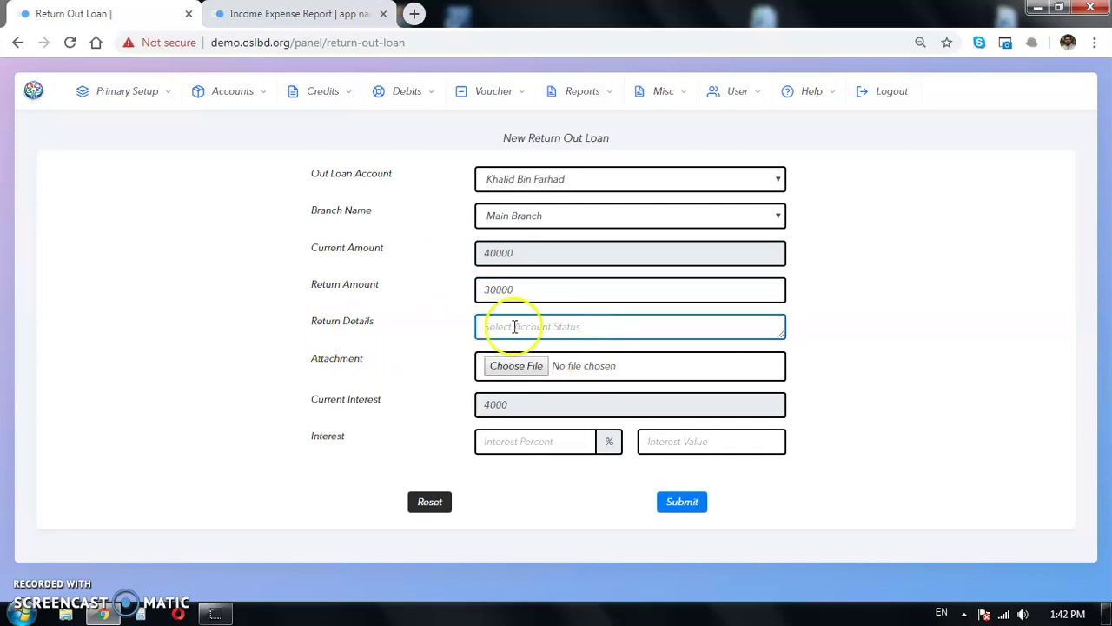
click(696, 442)
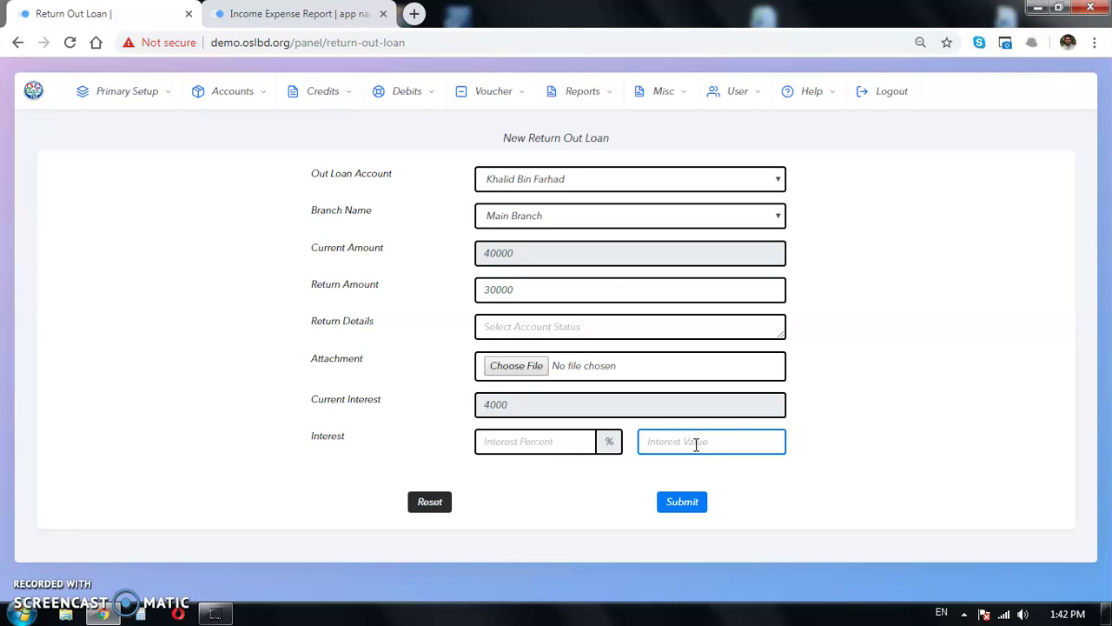
key(Return)
key(Return)
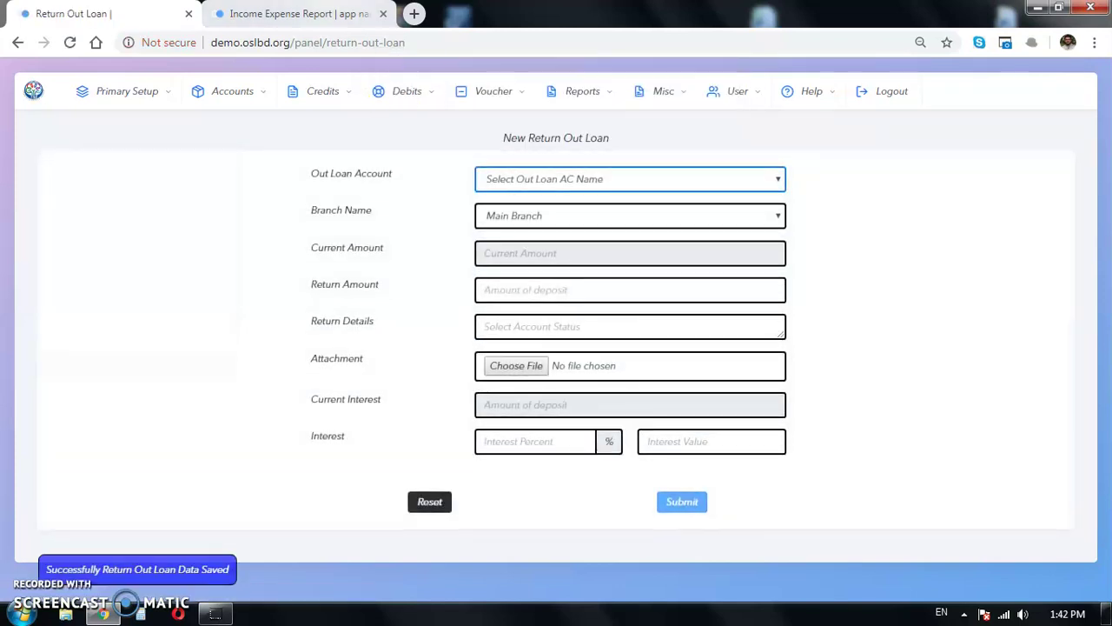
click(295, 13)
click(69, 43)
Step: Confirm the report refresh and check the 40000 installments paid, then go back to the return form
key(Return)
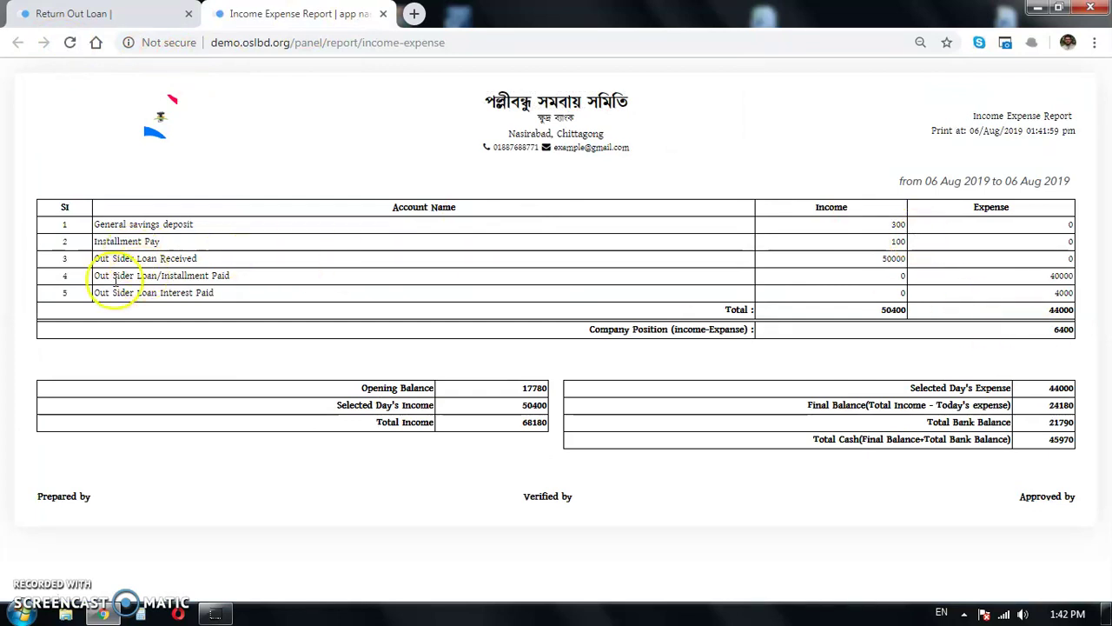
drag(106, 275, 217, 276)
double_click(1038, 277)
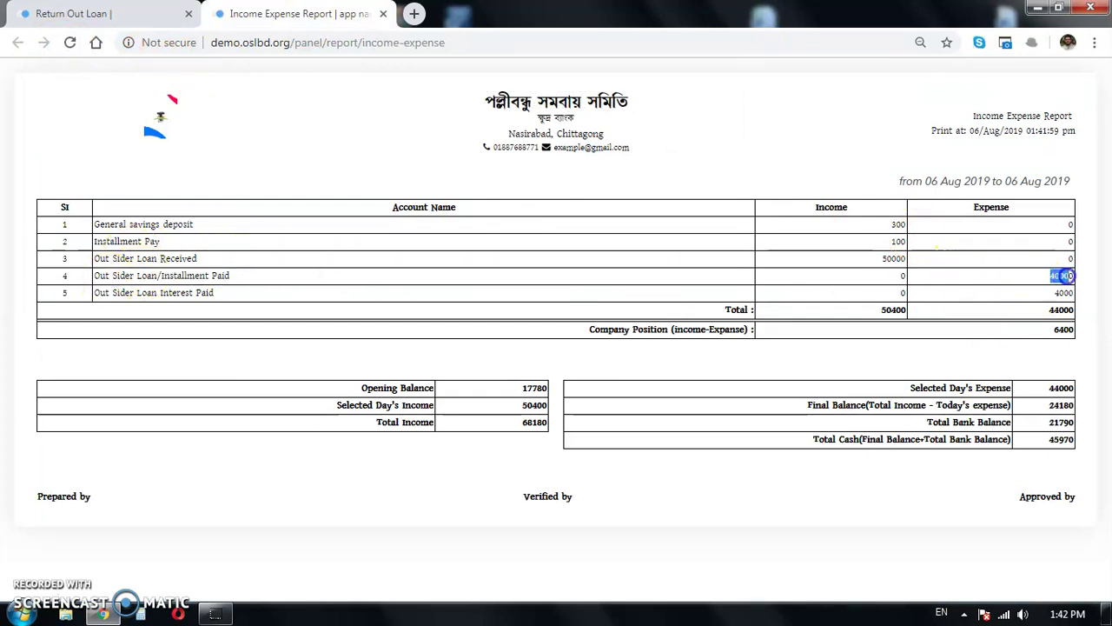
click(934, 181)
drag(1042, 276, 1077, 276)
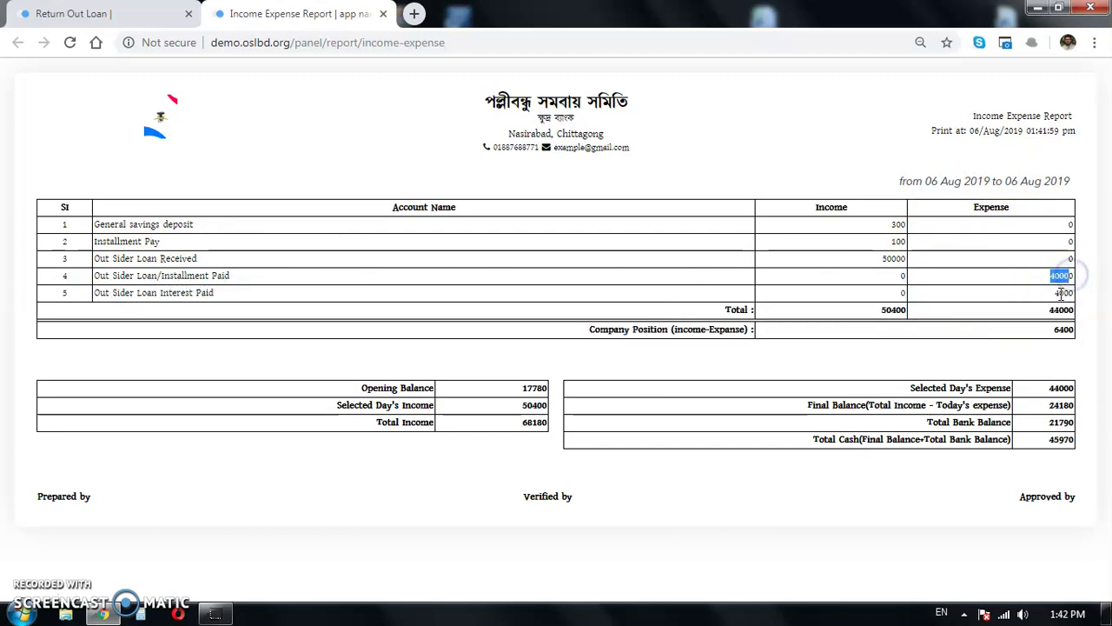
click(90, 10)
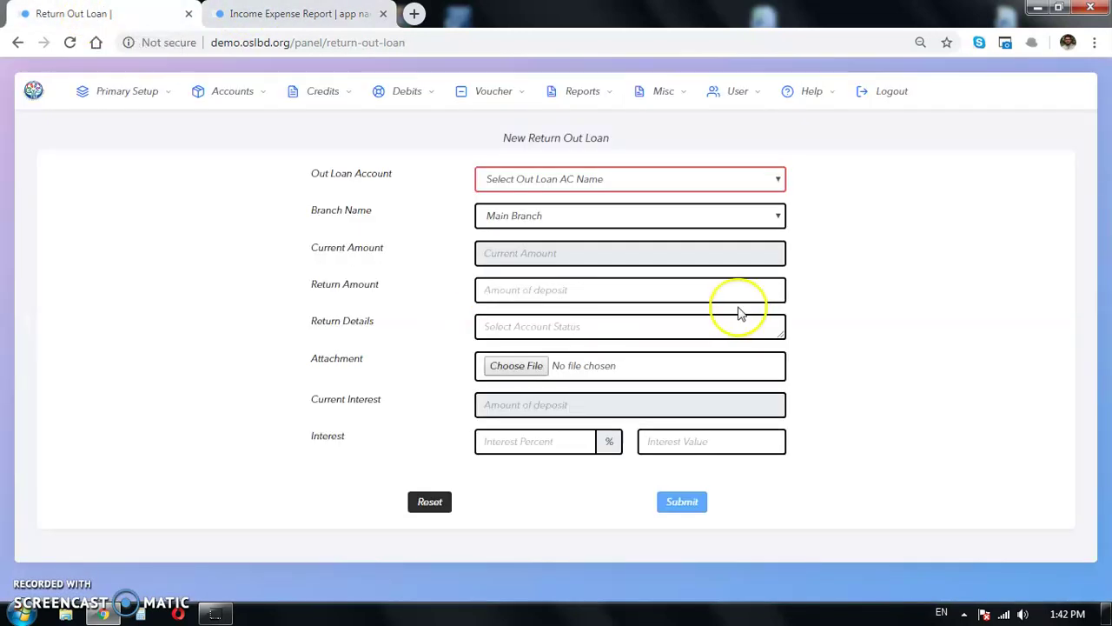
click(645, 176)
click(548, 225)
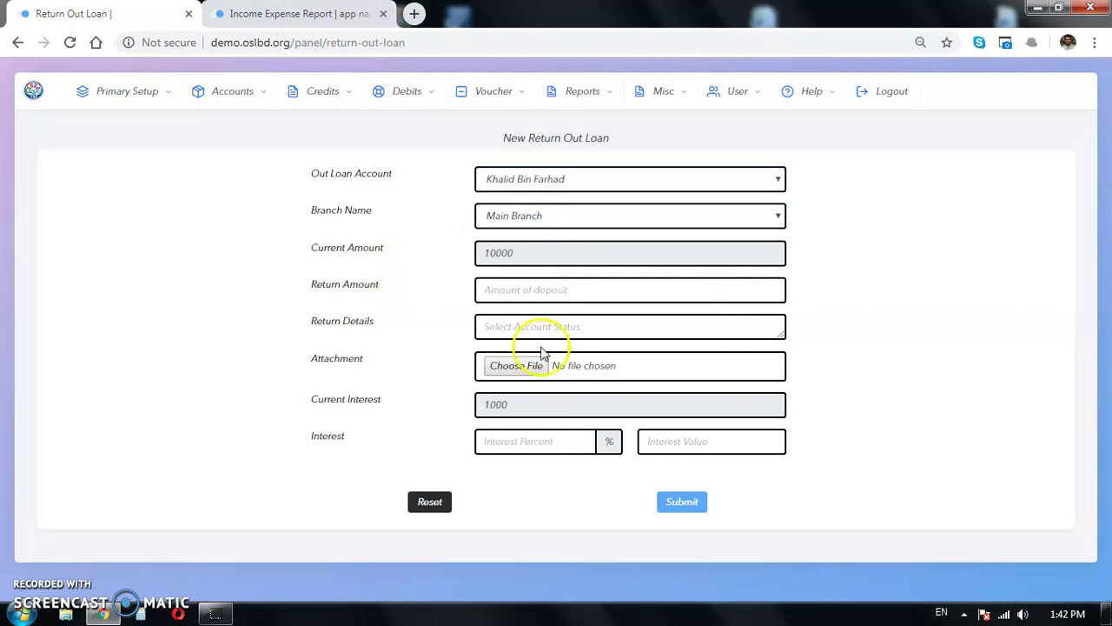
click(547, 291)
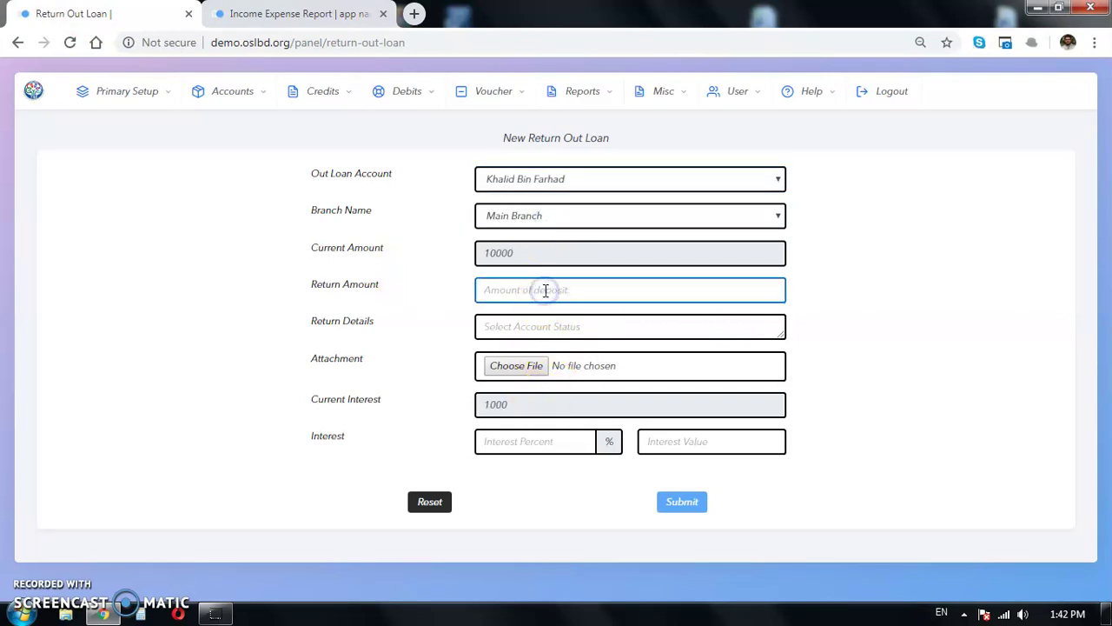
text(10000)
click(666, 439)
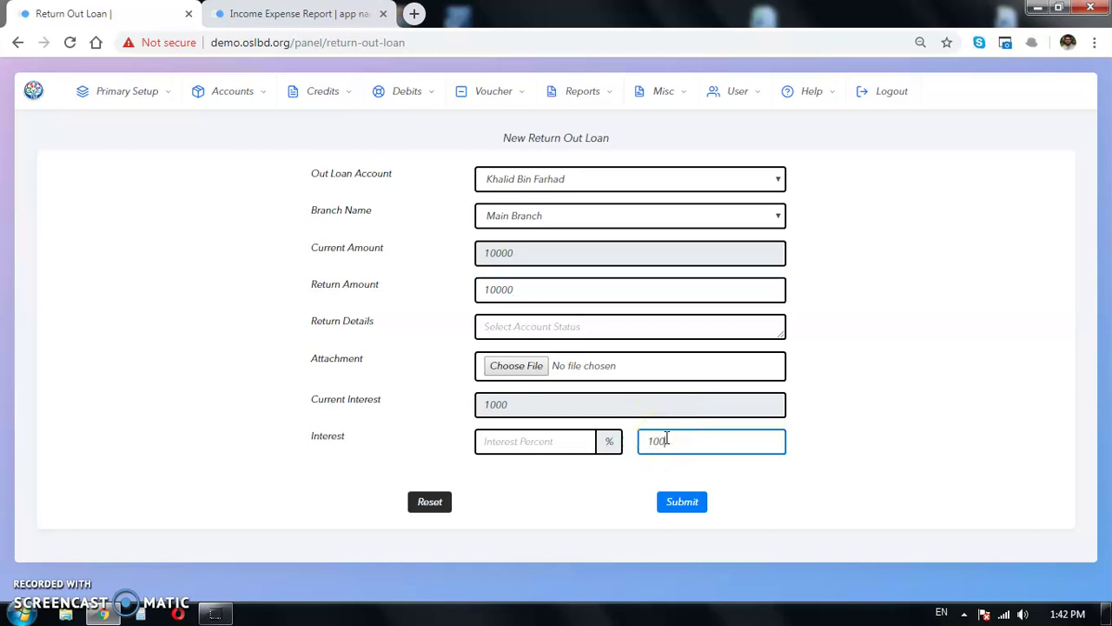
text(1000)
key(Return)
key(Return)
click(146, 94)
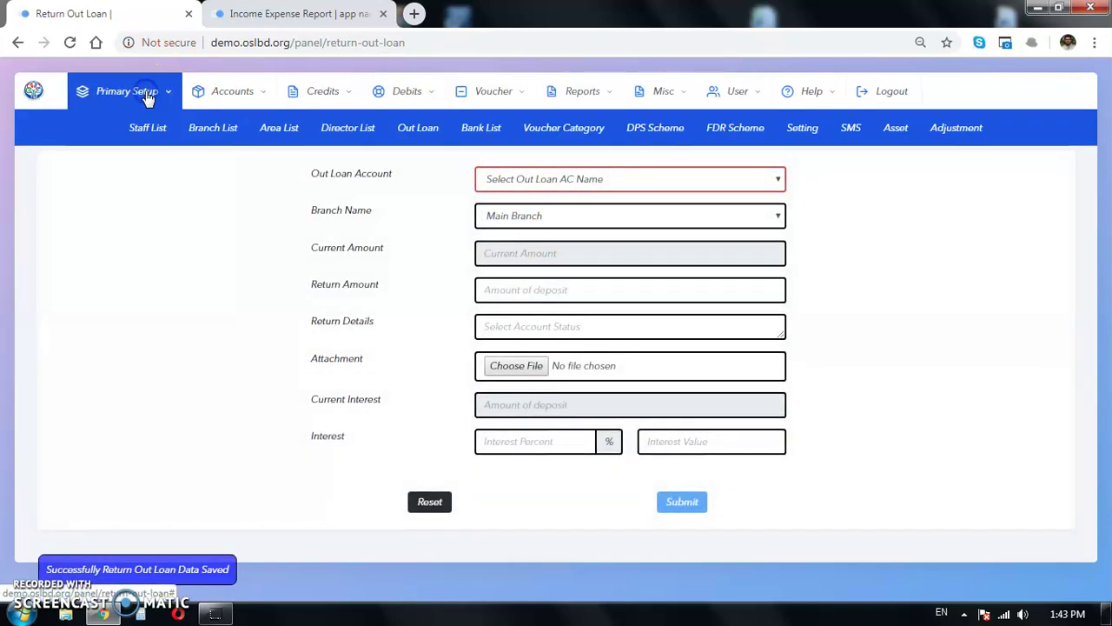
click(421, 129)
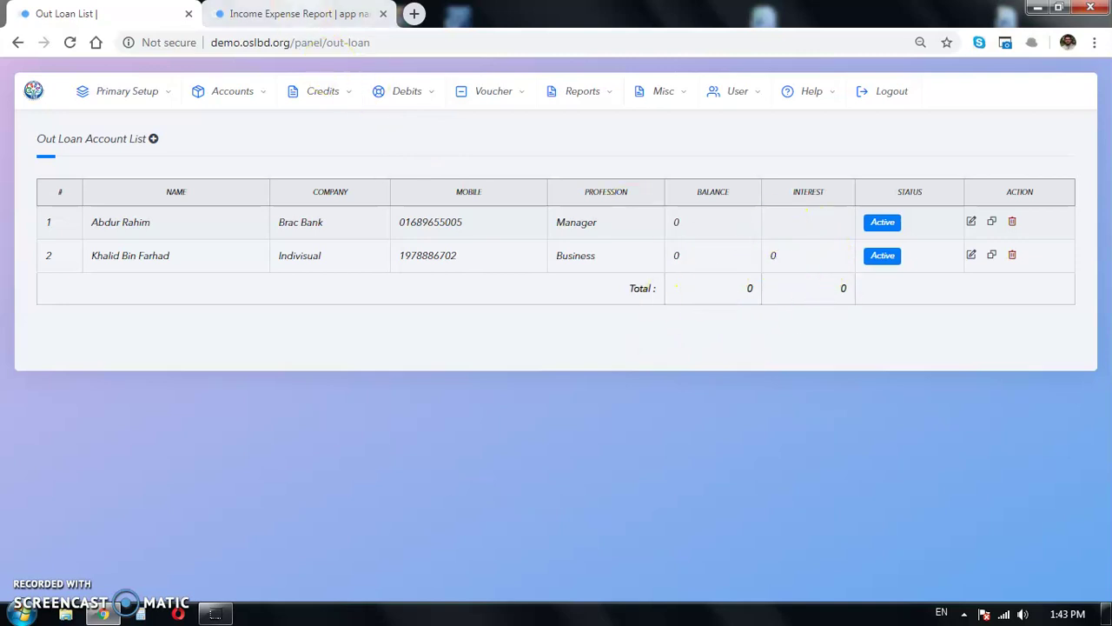
Step: Reload the income expense report and check the 50000 installments and 5000 interest paid
key(ctrl+Tab)
click(69, 42)
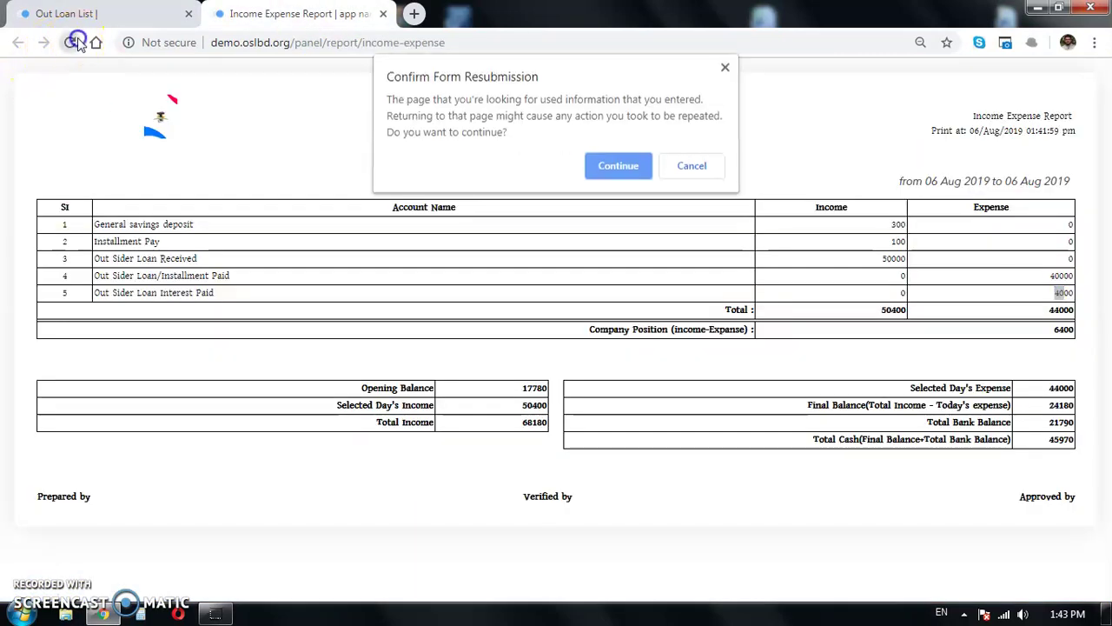
click(589, 170)
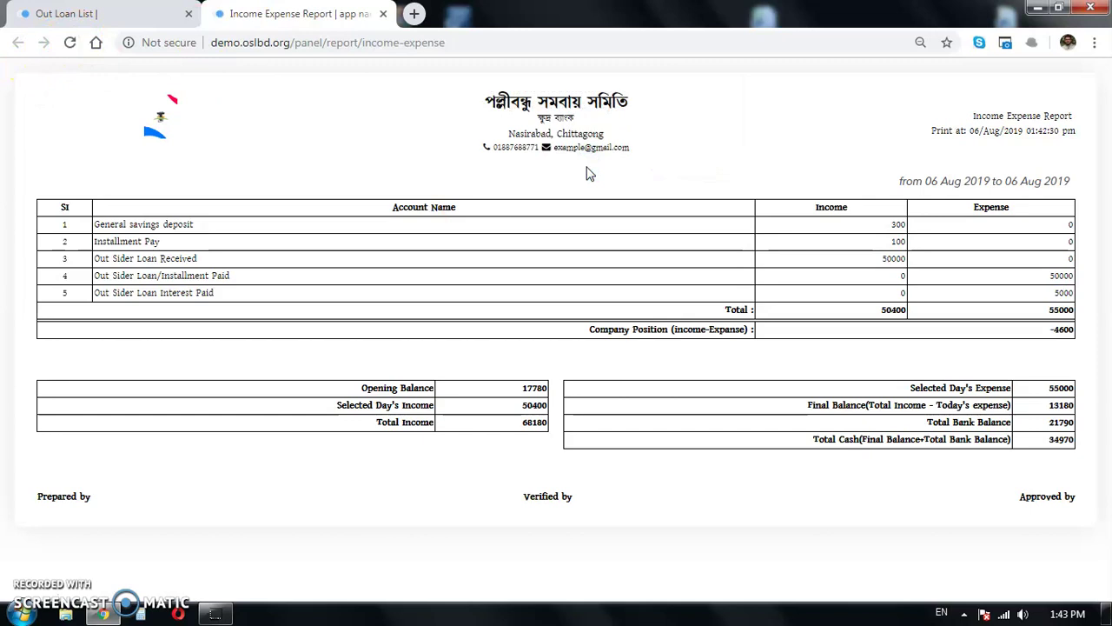
double_click(893, 258)
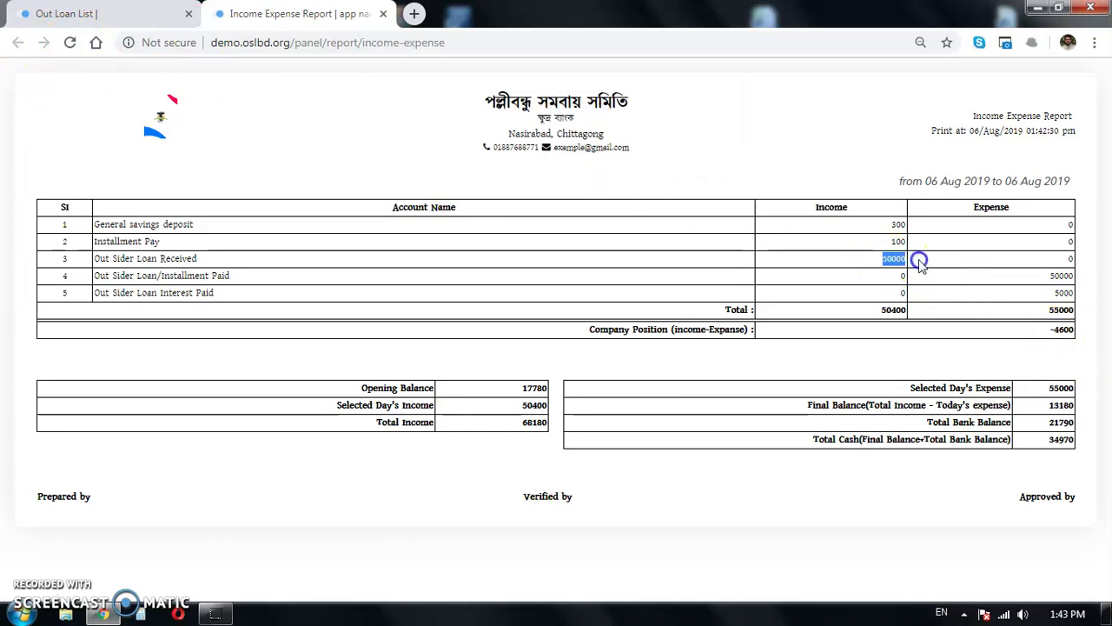
drag(1056, 295, 1076, 330)
click(1034, 310)
click(83, 13)
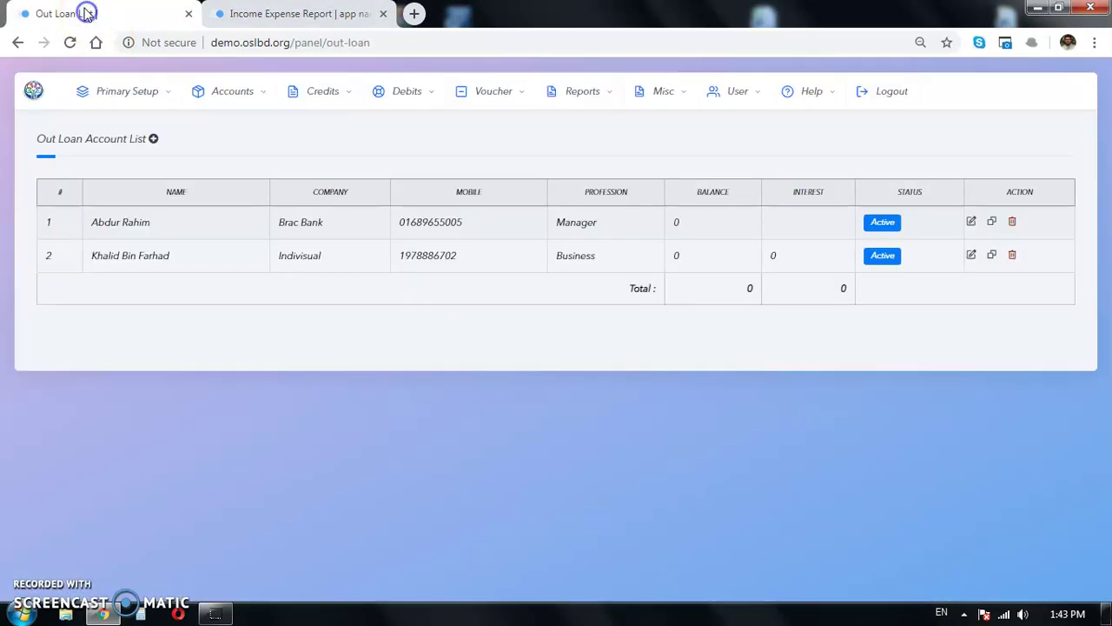
drag(202, 266, 95, 276)
click(101, 260)
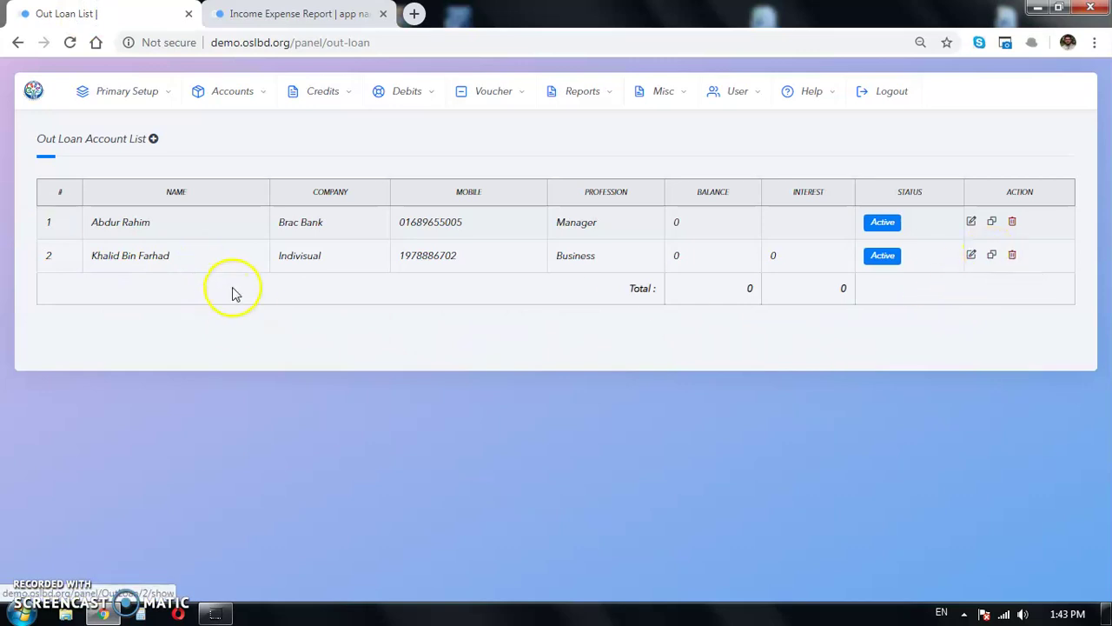
drag(204, 259, 101, 256)
click(992, 255)
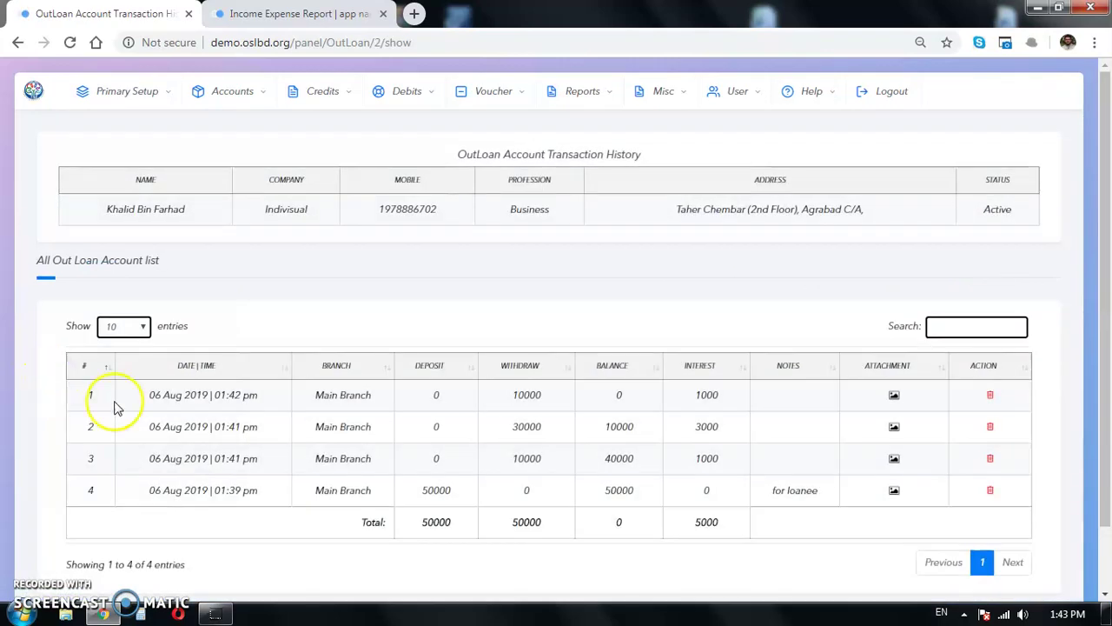
Step: Sort the transactions by withdrawal amount and delete the 30000 withdrawal
scroll(113, 409, down, 1)
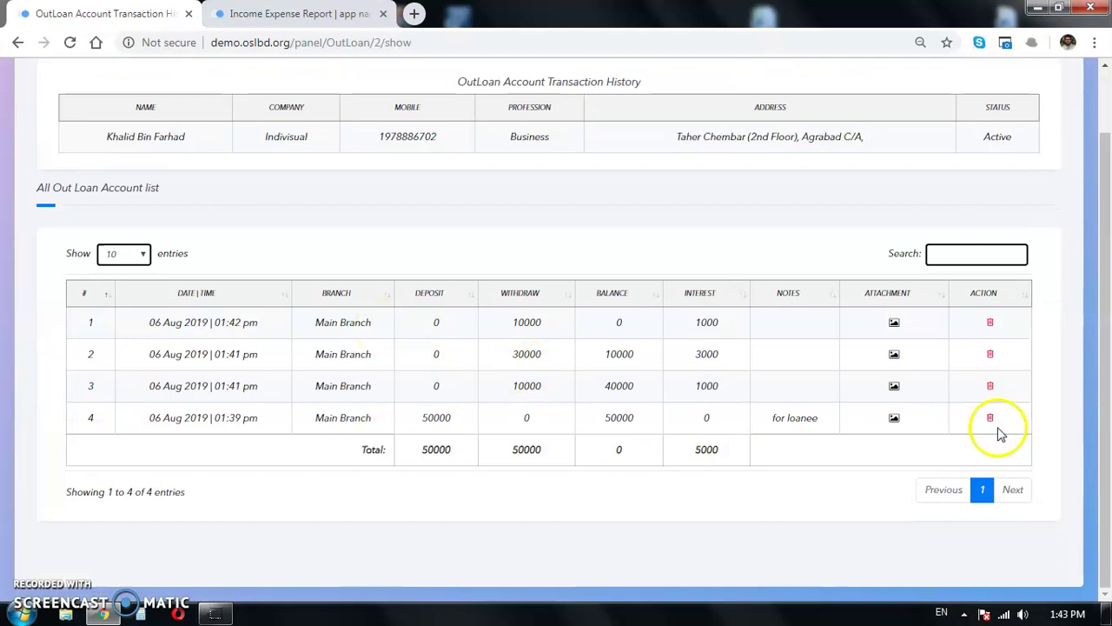
drag(375, 417, 276, 421)
click(409, 423)
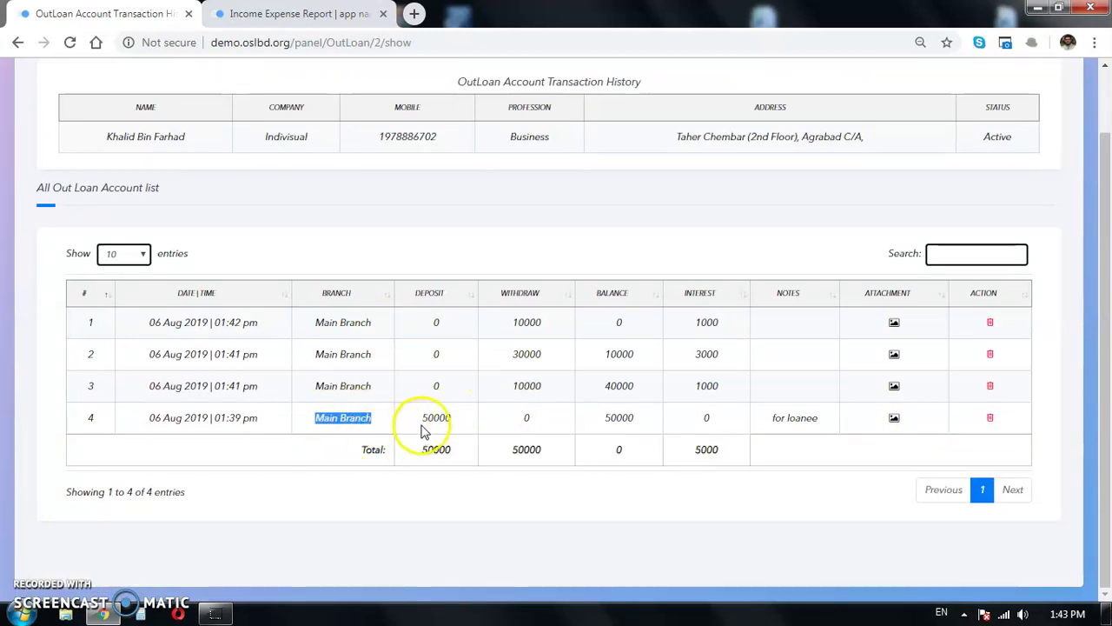
click(412, 294)
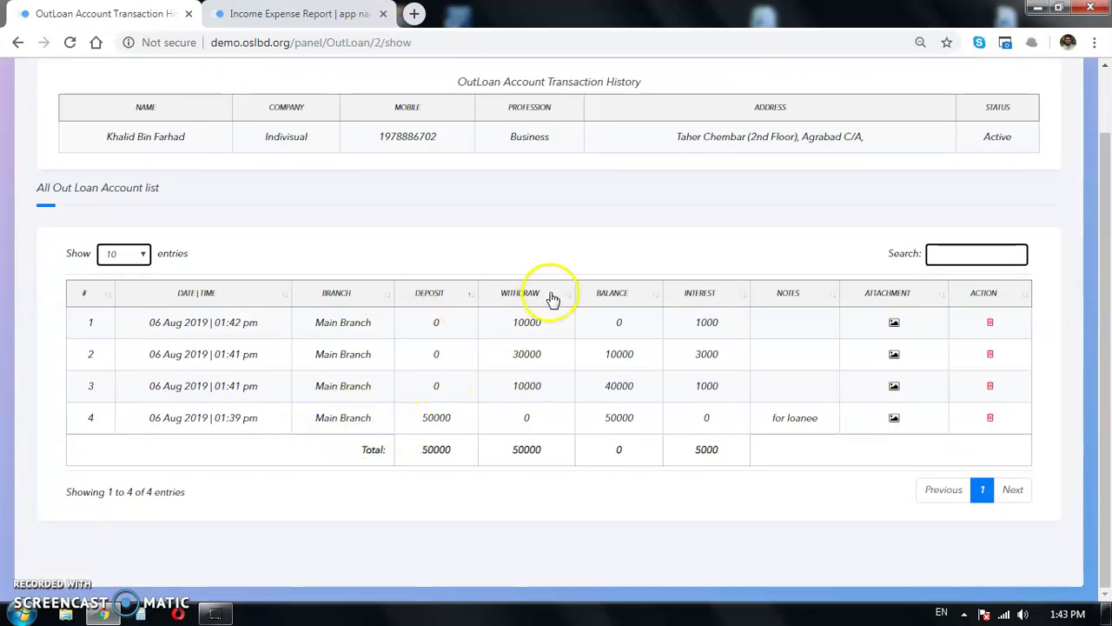
click(514, 293)
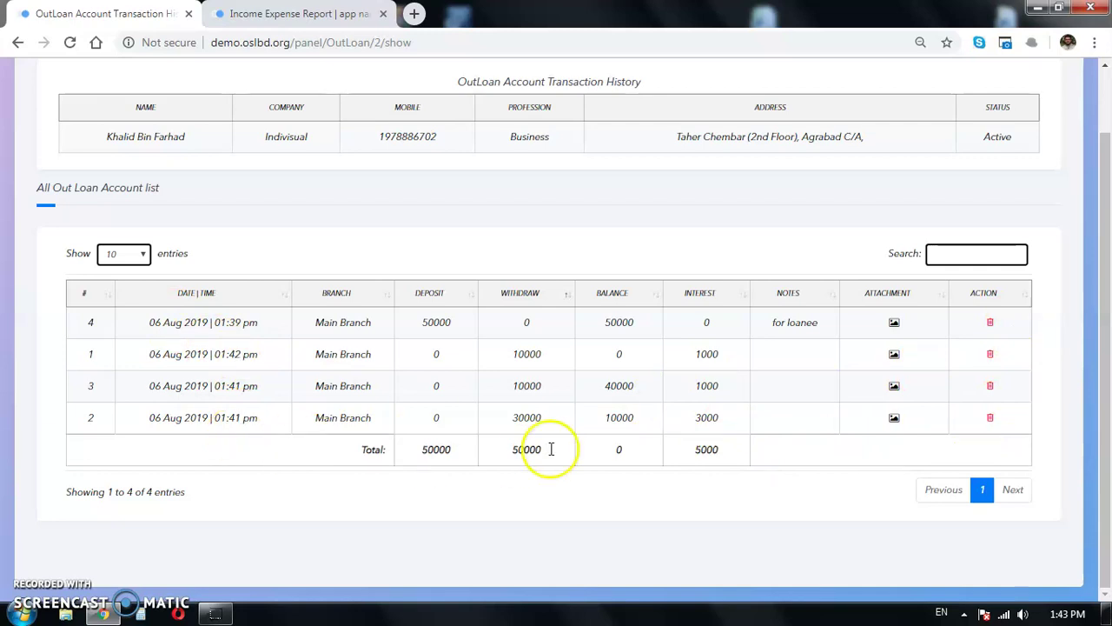
click(989, 417)
Step: Confirm deleting the 30000 return and reload the report, now showing 20000 installments paid
click(630, 132)
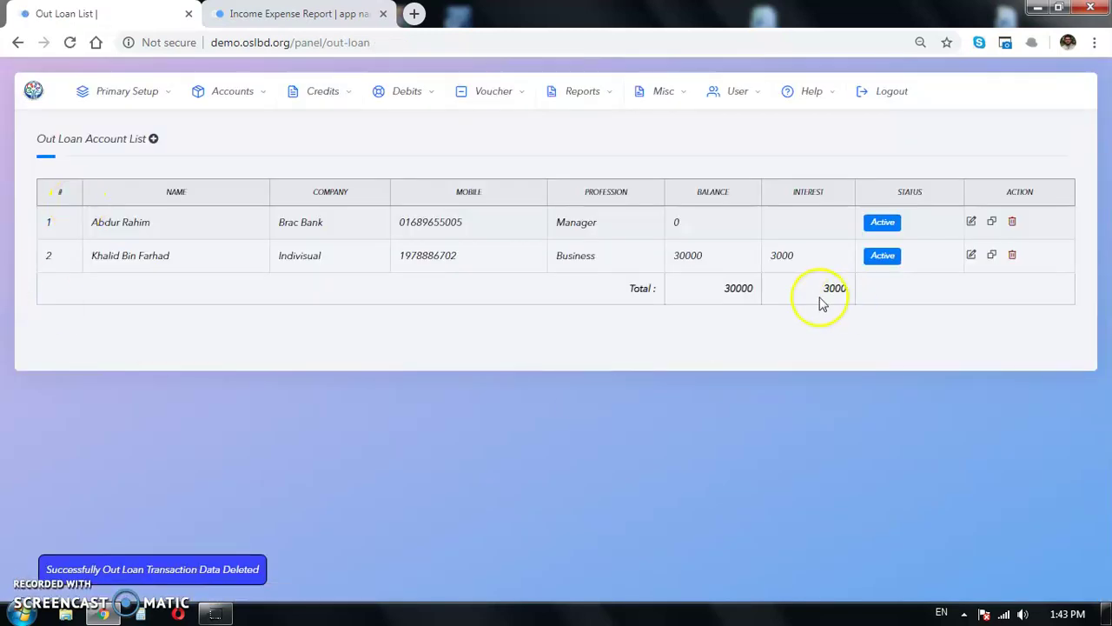
click(657, 341)
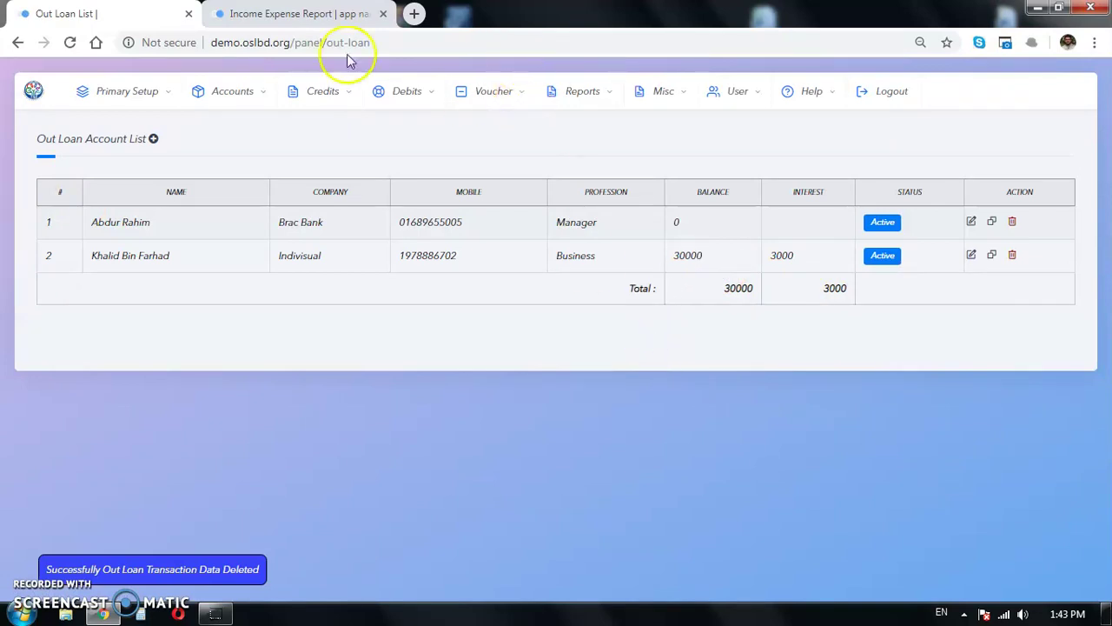
click(300, 13)
click(70, 43)
key(Return)
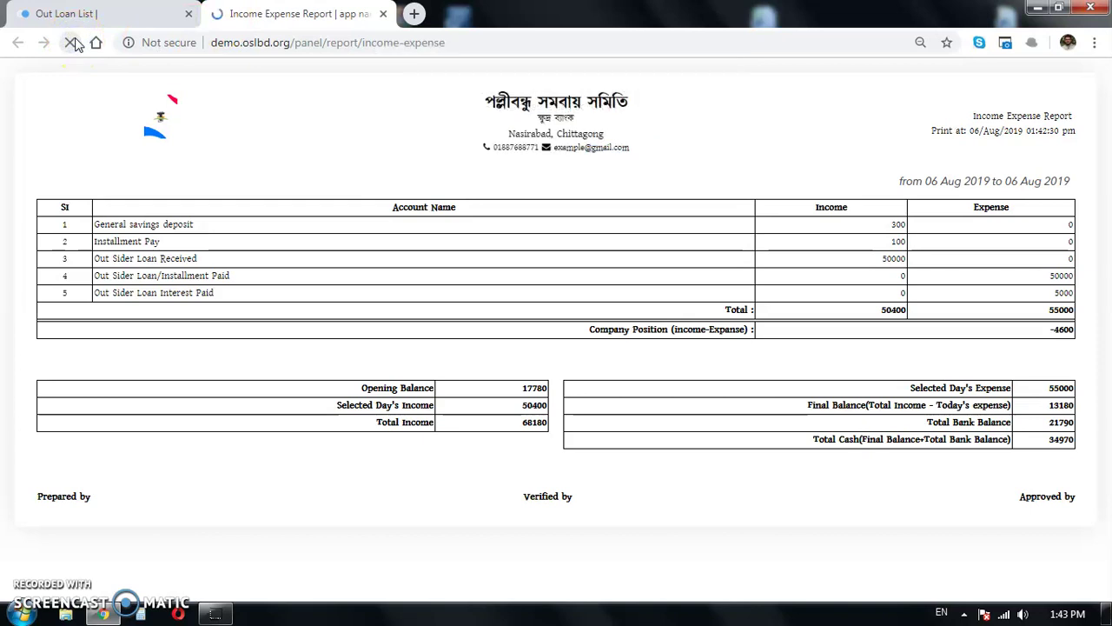
drag(1018, 292, 1075, 278)
click(1033, 290)
Step: Return to the out-loan account list and then go to the dashboard
click(82, 16)
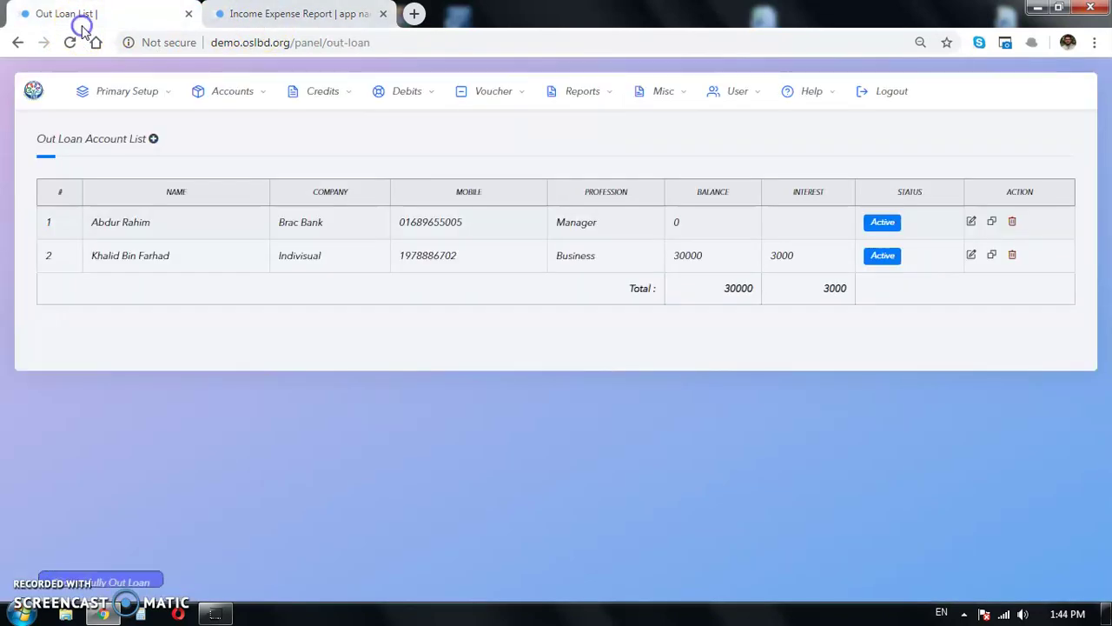
click(558, 365)
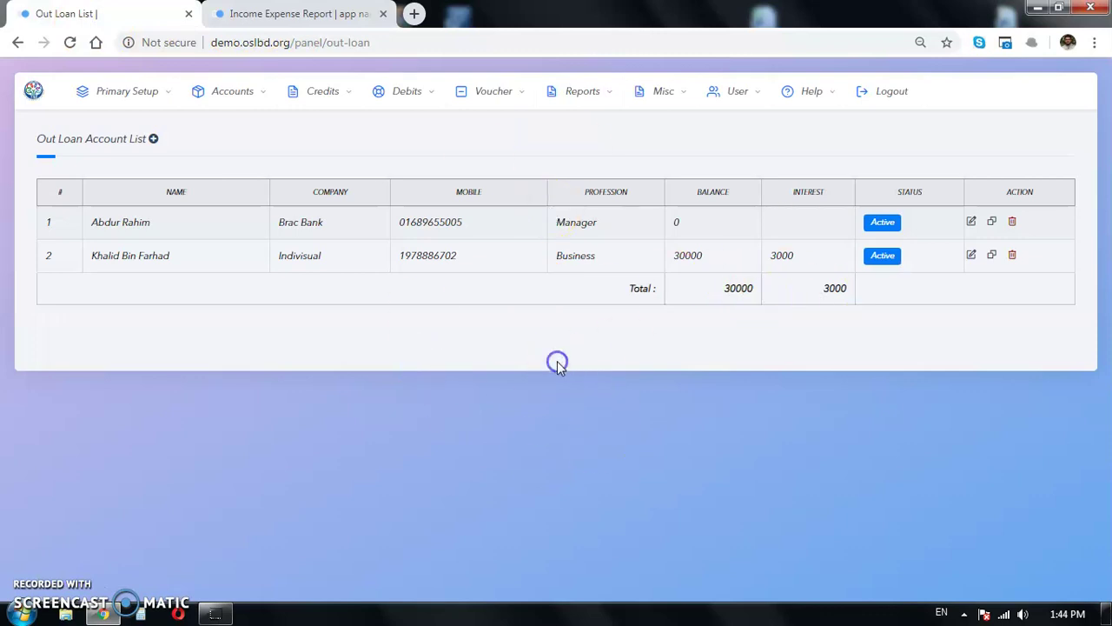
click(34, 90)
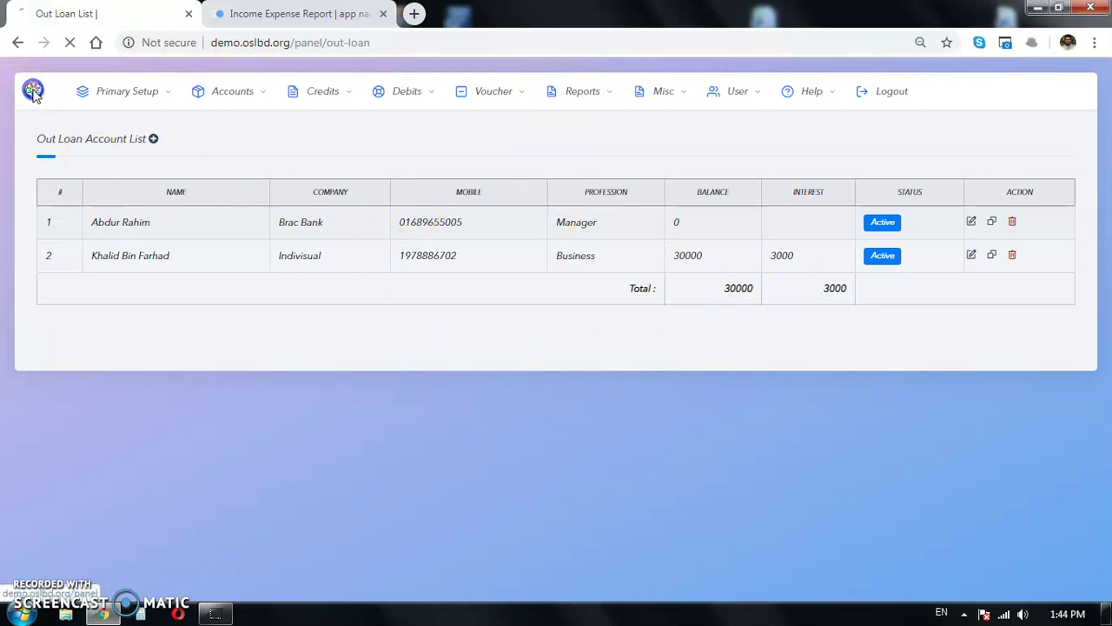